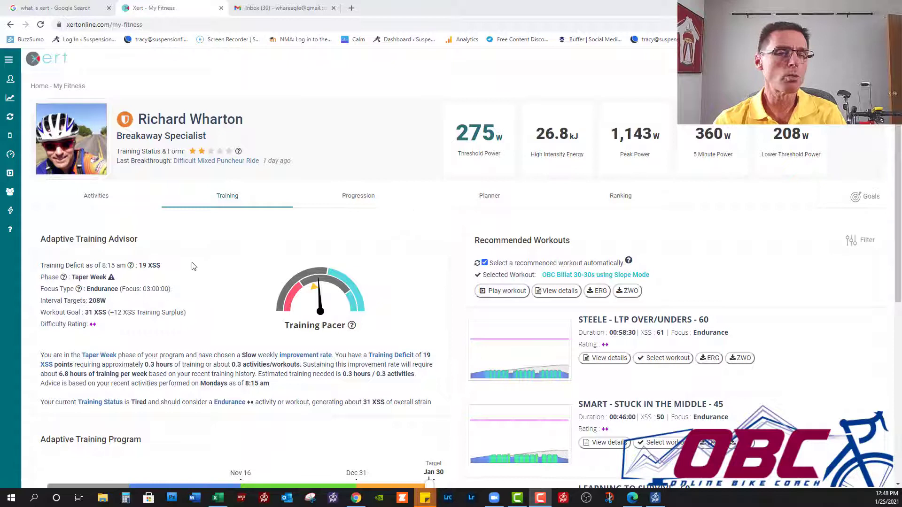
- Switch the improvement rate from Slow to Taper and update the advice to a 96 XSS surplus
mouse_move(111, 280)
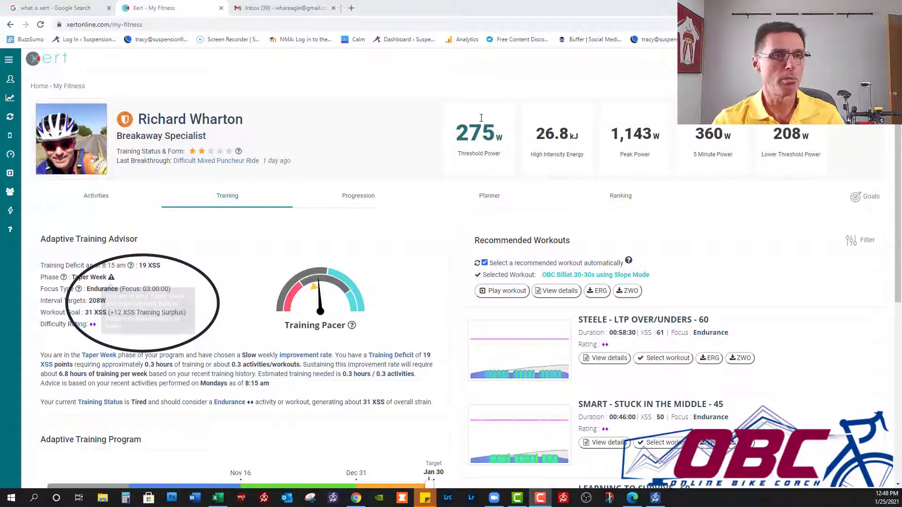
left_click(866, 199)
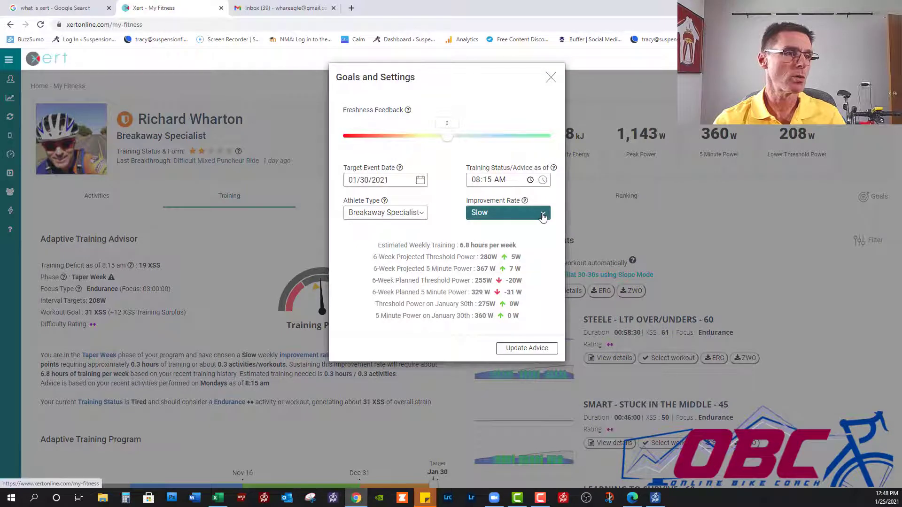
left_click(542, 215)
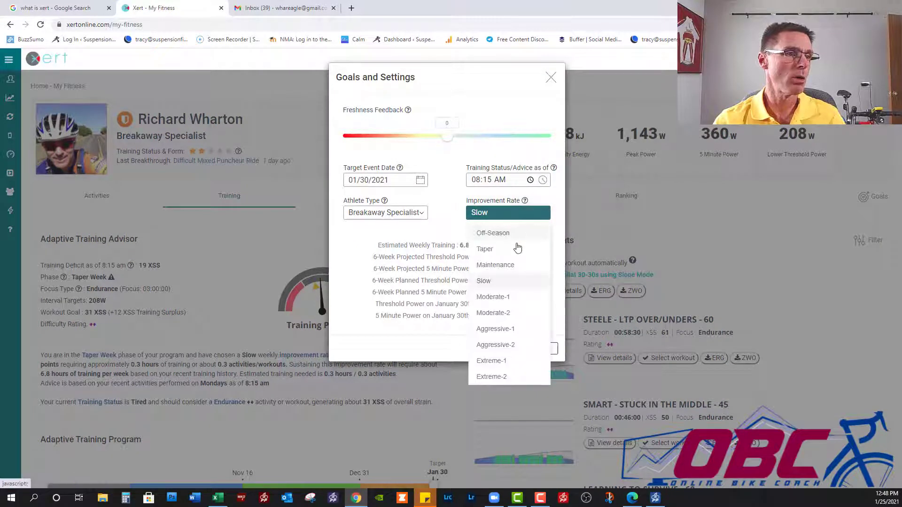
left_click(496, 251)
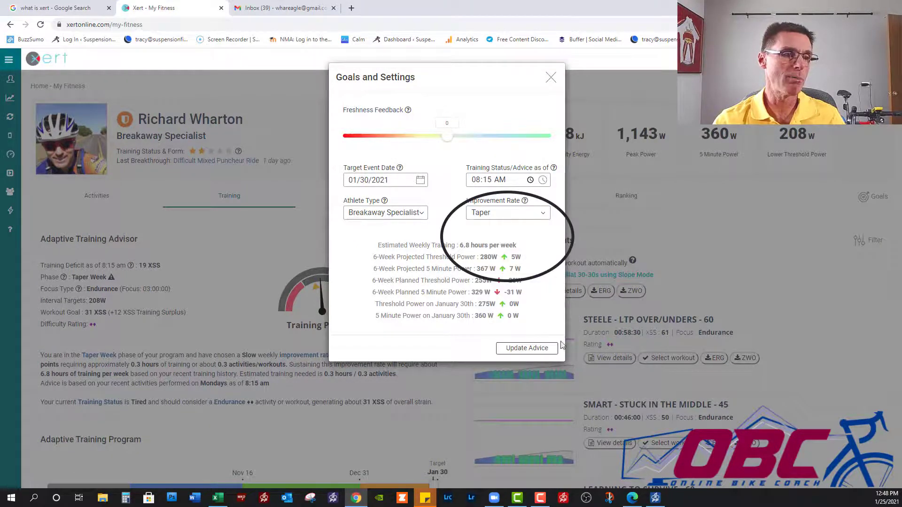
left_click(527, 348)
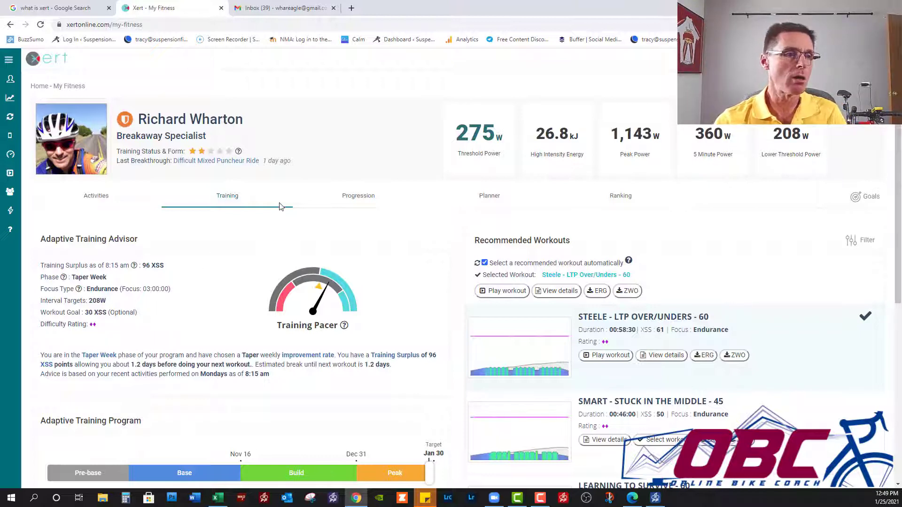
- Open a personal workout from the Workouts library and scroll to its six-set interval table
left_click(17, 157)
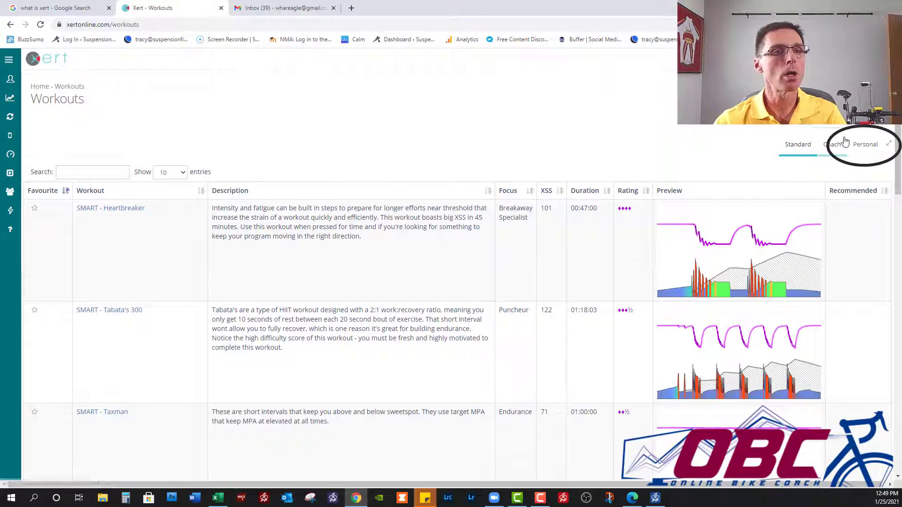
left_click(864, 149)
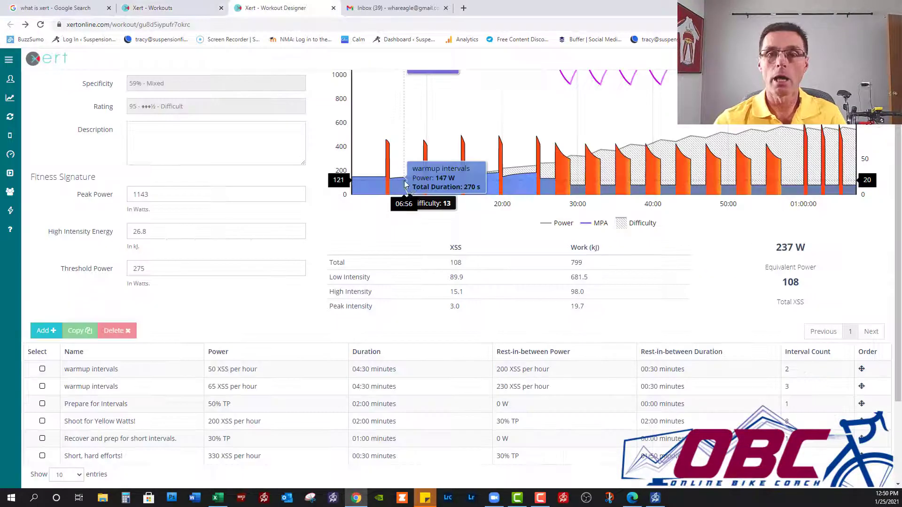
scroll(405, 185, "down", 3)
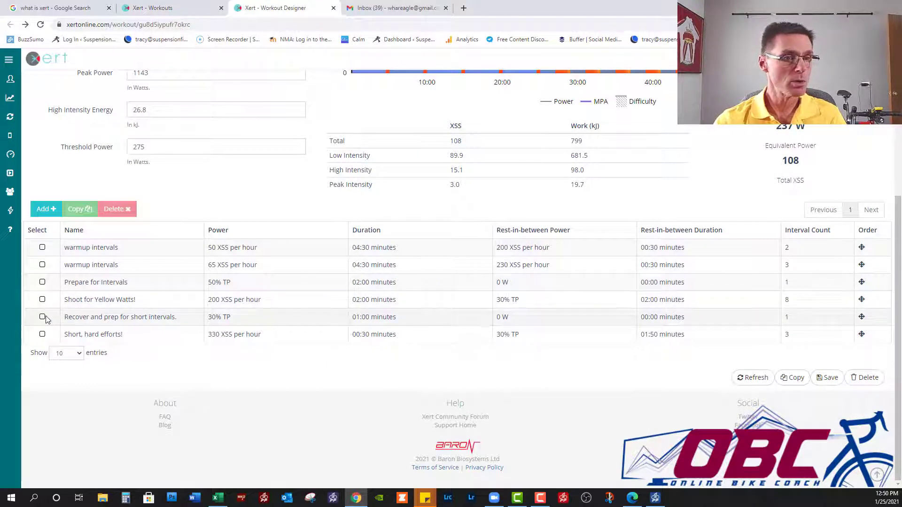
- Lower the Shoot for Yellow Watts! interval count to 1 and refresh the workout
left_click(795, 303)
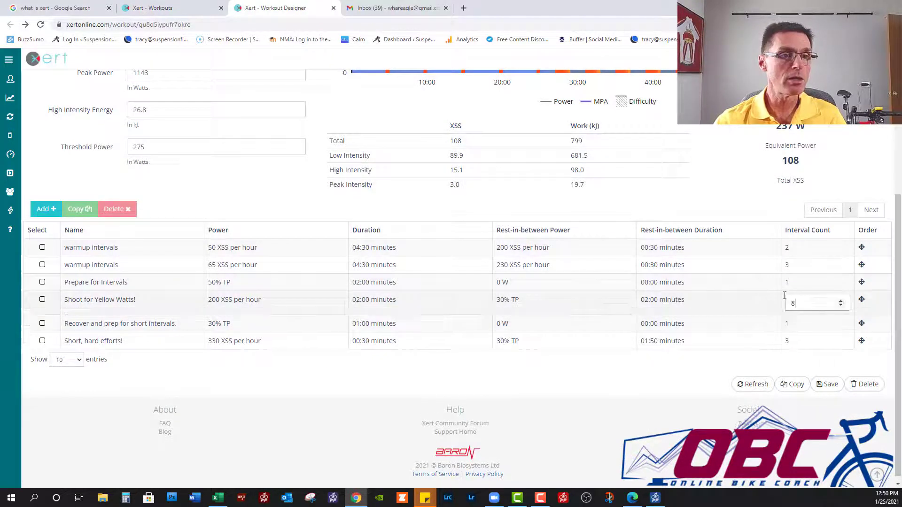
left_click(840, 308)
left_click(840, 307)
left_click(841, 308)
left_click(840, 307)
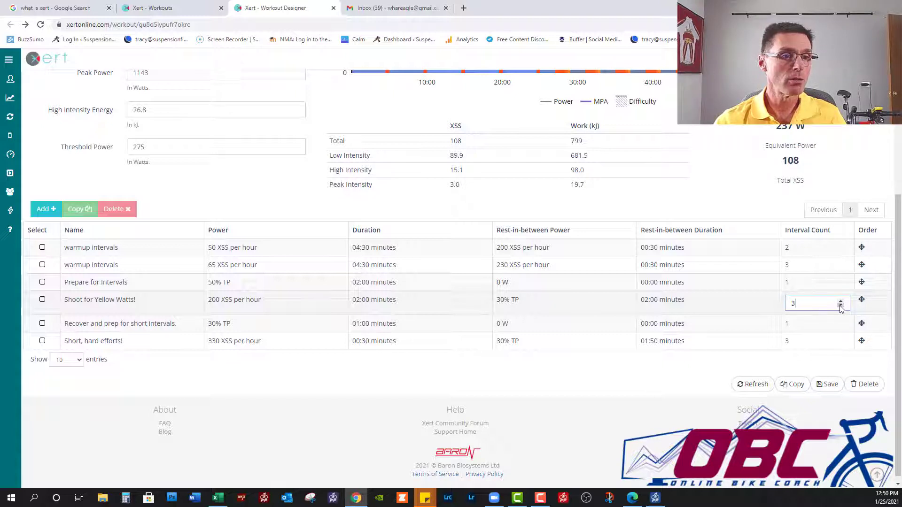
left_click(767, 385)
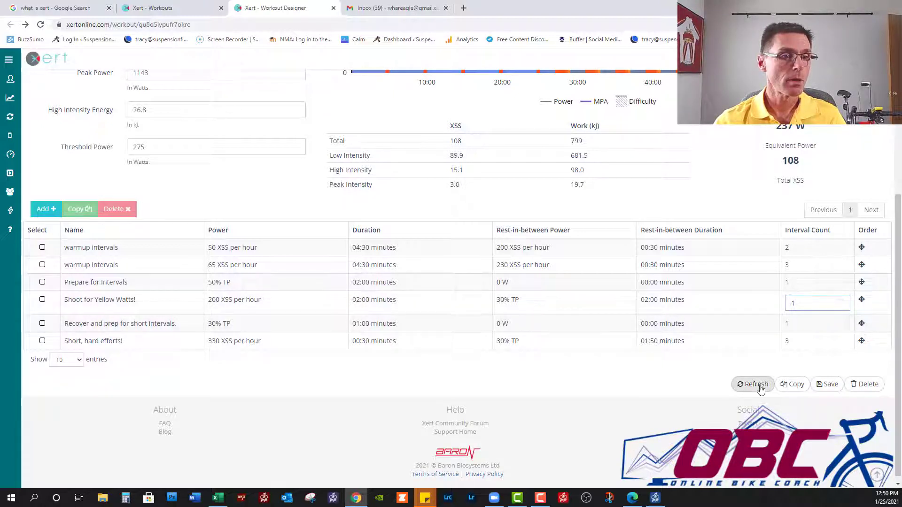
- Delete the Short, hard efforts! row and refresh, leaving 41 XSS at 212 W
scroll(456, 316, "up", 4)
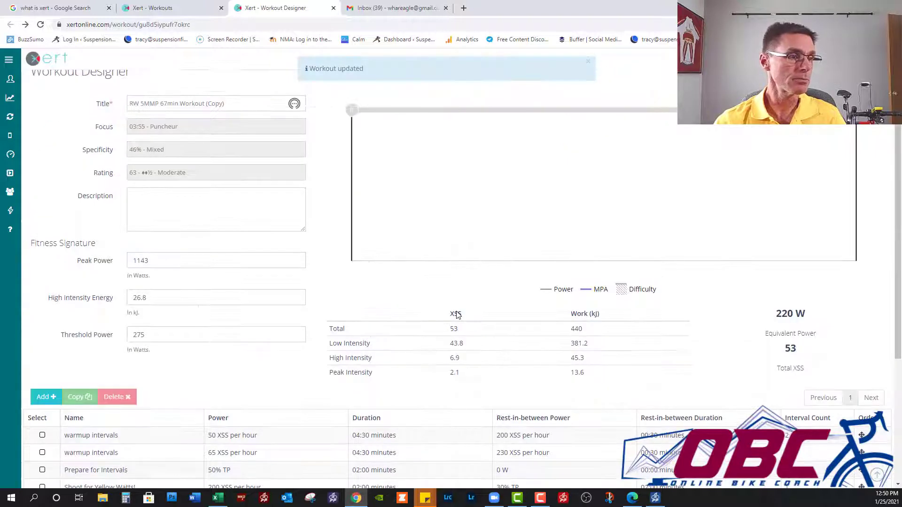
scroll(456, 315, "down", 4)
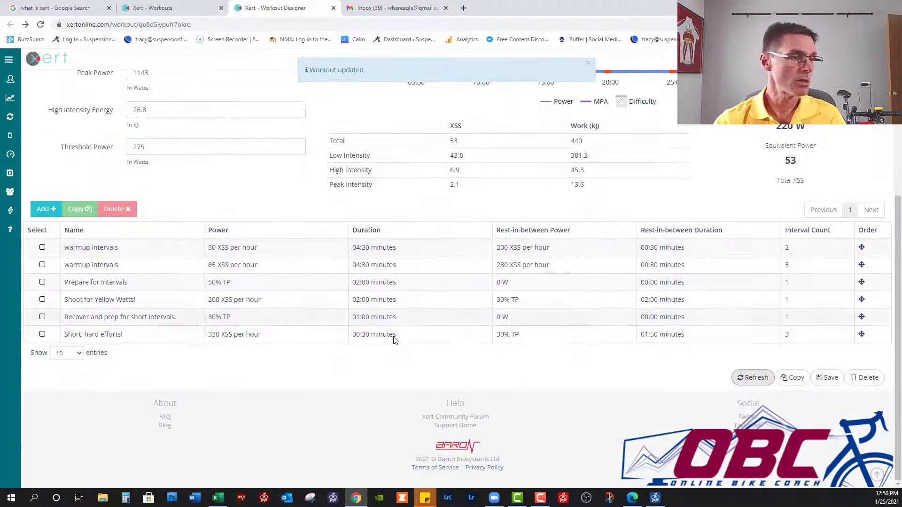
left_click(42, 335)
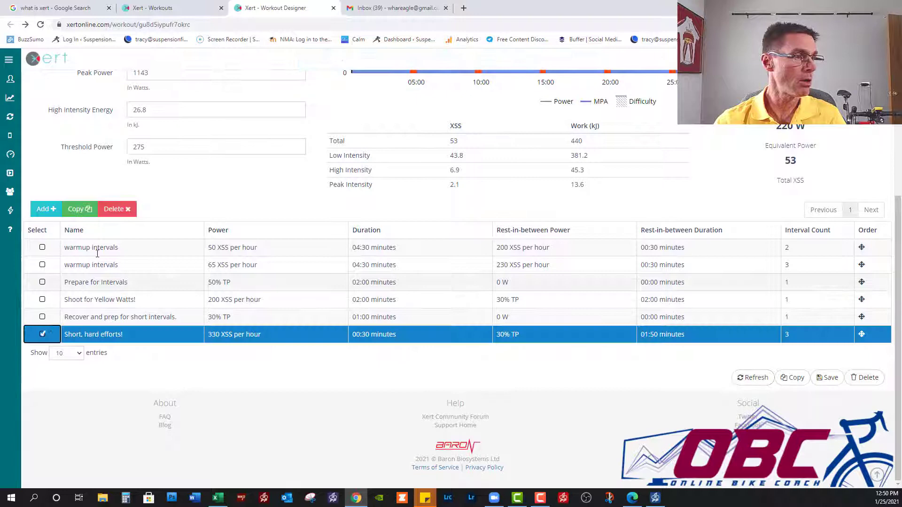
left_click(115, 209)
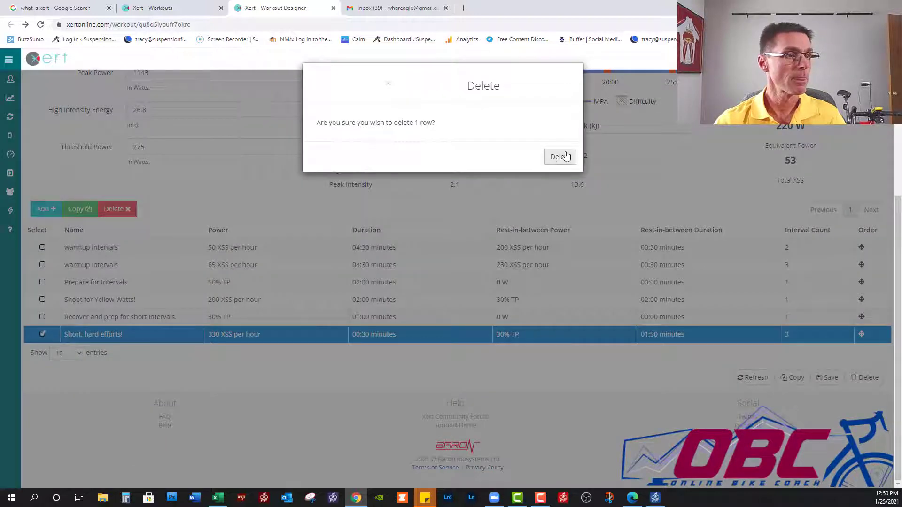
left_click(564, 155)
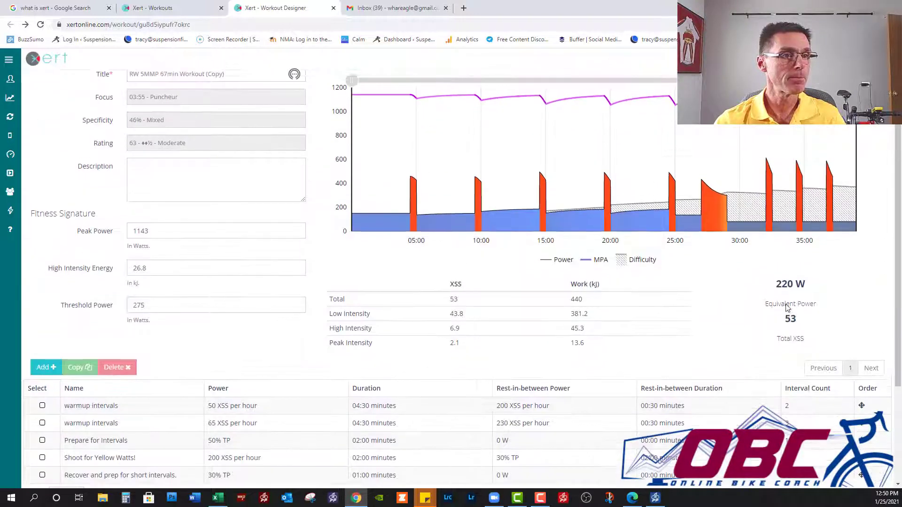
left_click(748, 376)
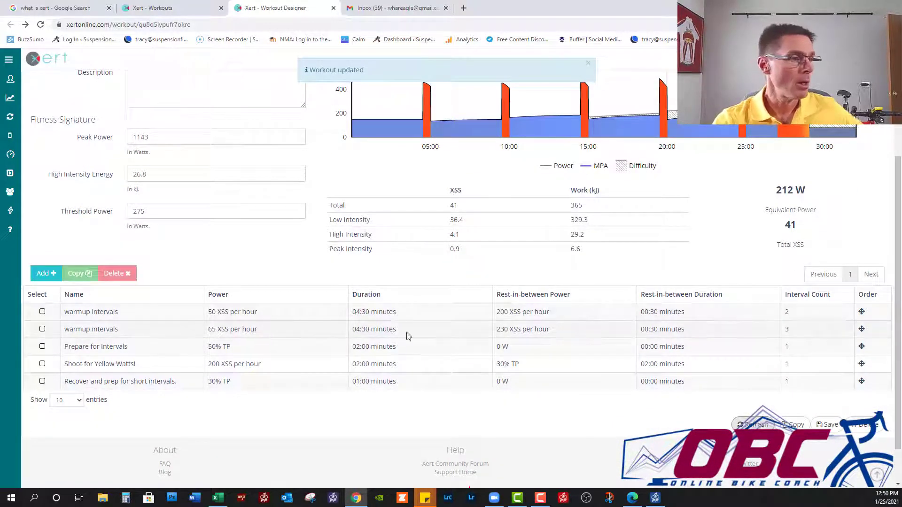
- Clear the Shoot for Yellow Watts! name and set the interval's power in absolute watts
left_click(142, 365)
left_click_drag(154, 365, 66, 365)
key("BackSpace")
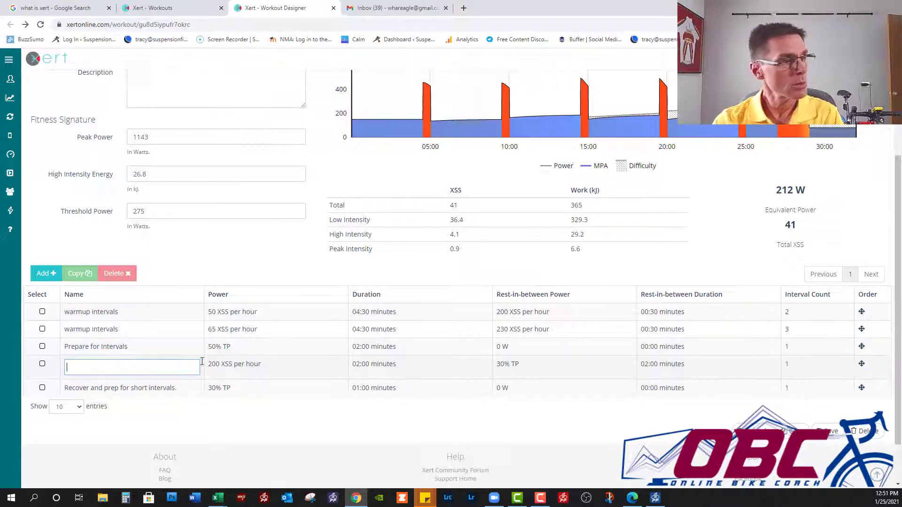
left_click(289, 363)
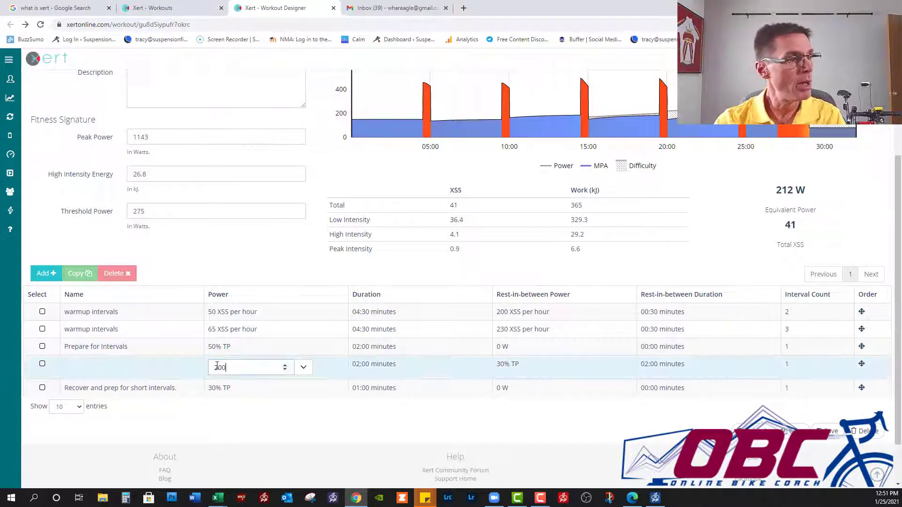
left_click(285, 366)
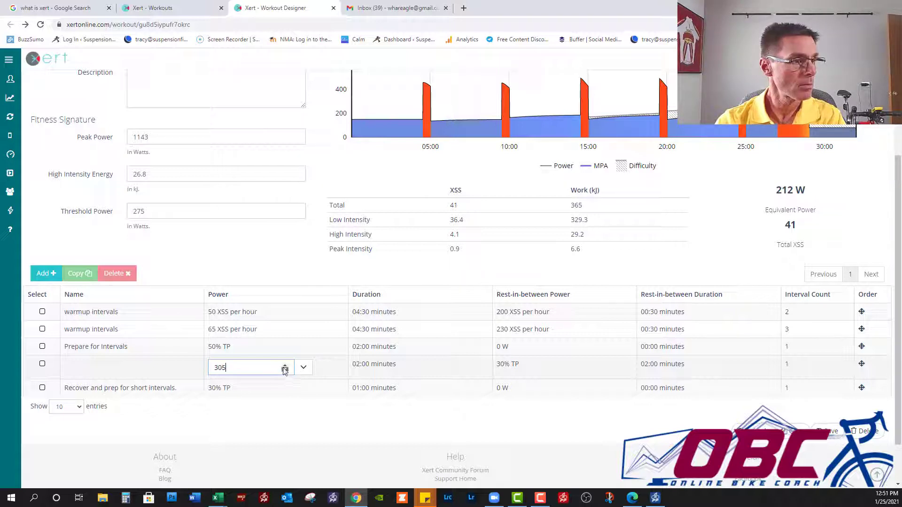
left_click(286, 372)
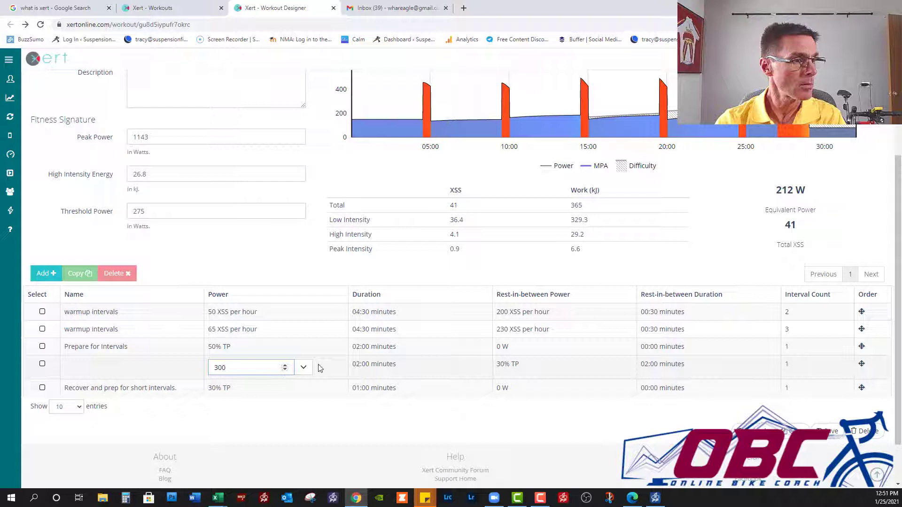
left_click(304, 367)
left_click(315, 389)
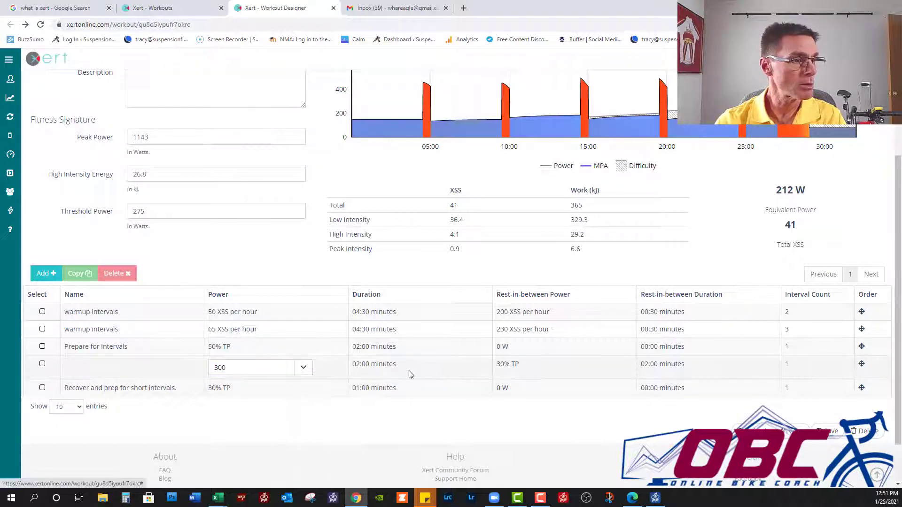
- Set the unnamed interval's duration to 1:00
left_click(423, 365)
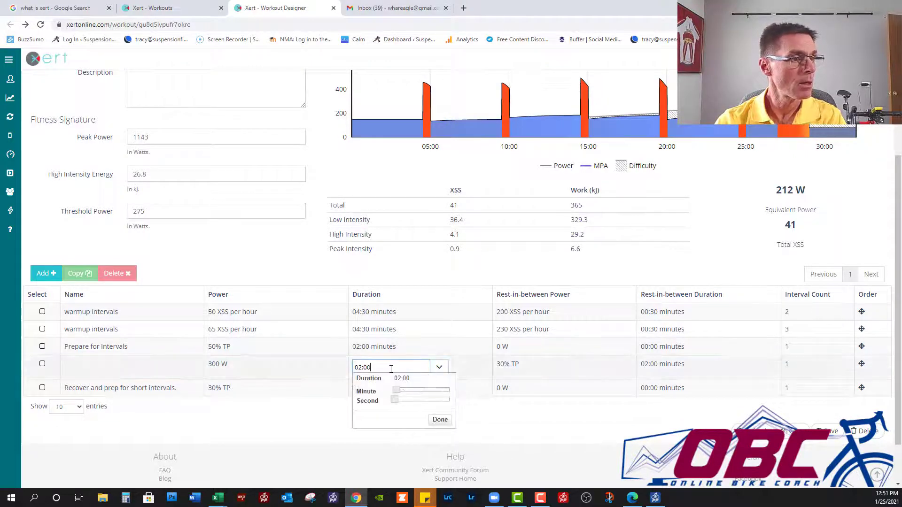
key("ctrl+a")
type("1")
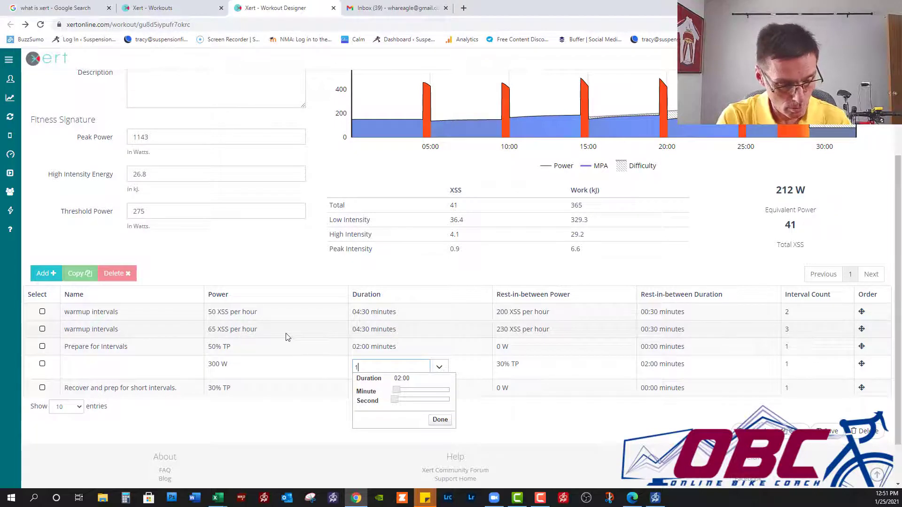
type(":00")
key("Return")
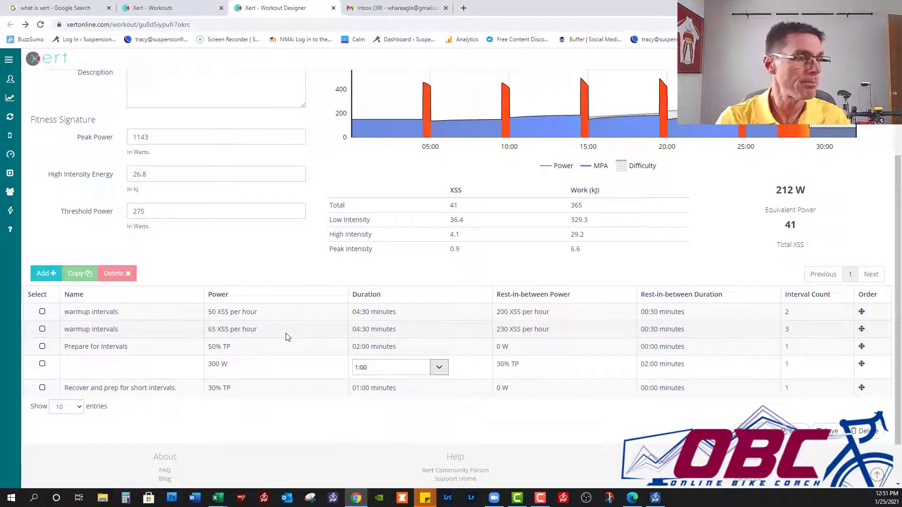
- Set the 300 W interval's in-between power to 315 absolute watts
left_click(505, 364)
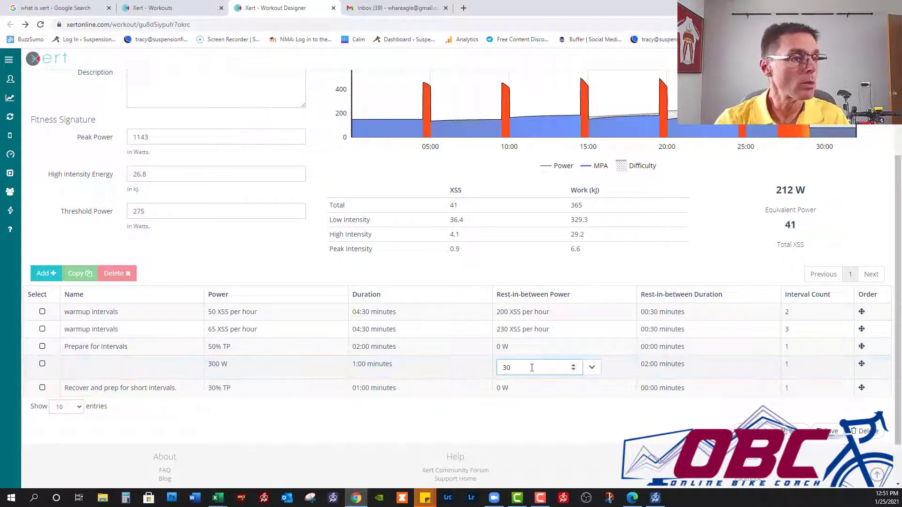
left_click(574, 365)
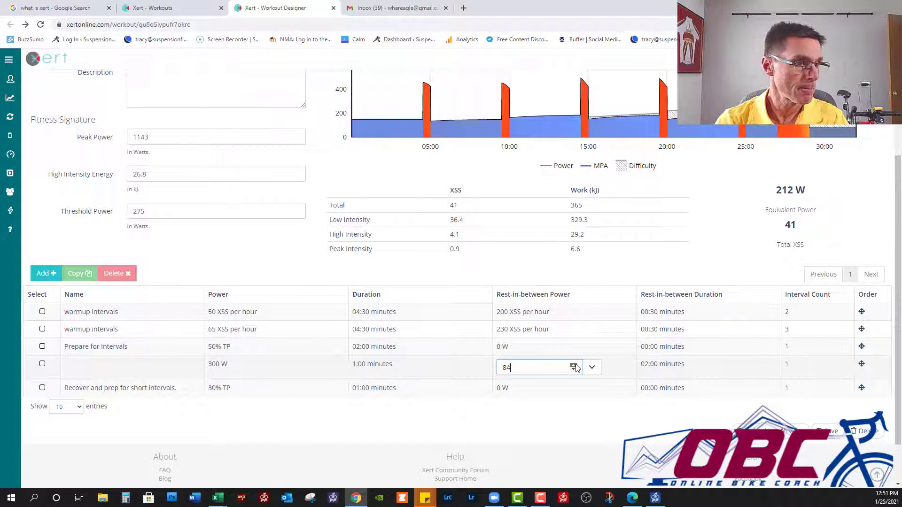
left_click(575, 365)
left_click(575, 366)
left_click(453, 383)
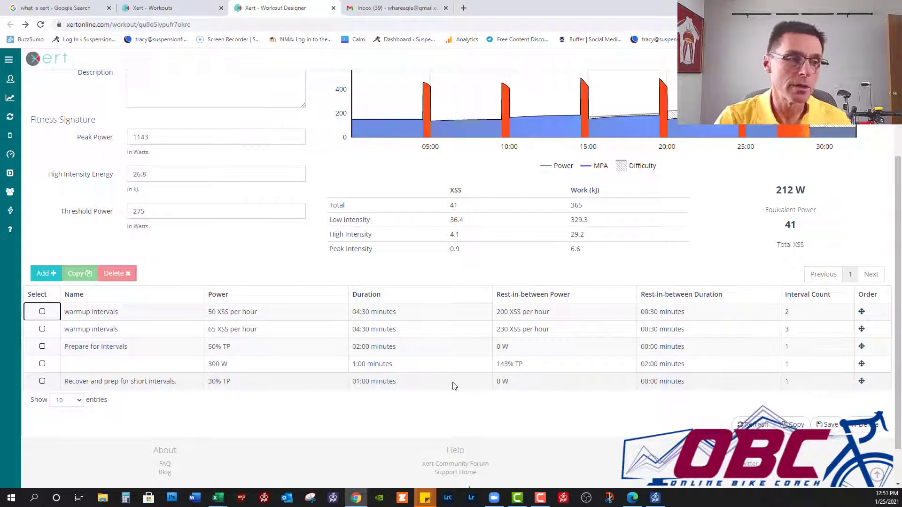
left_click(545, 364)
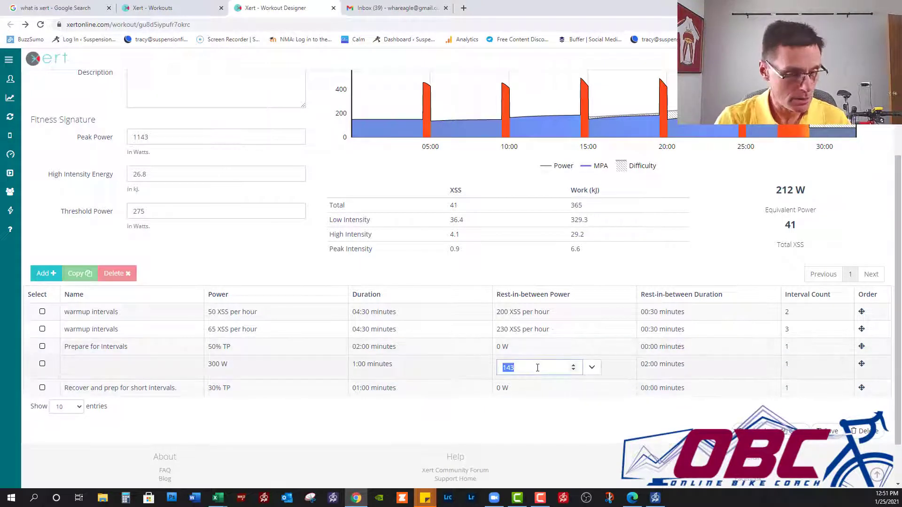
type("315")
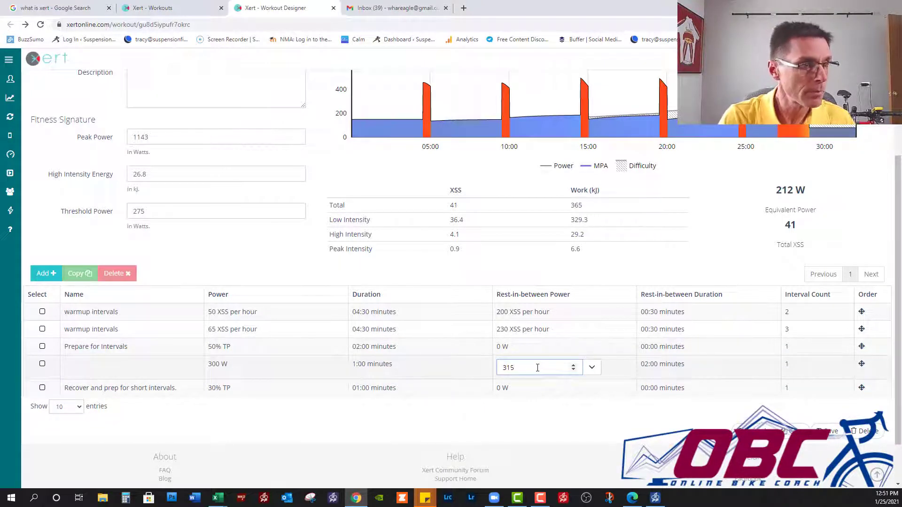
left_click(592, 368)
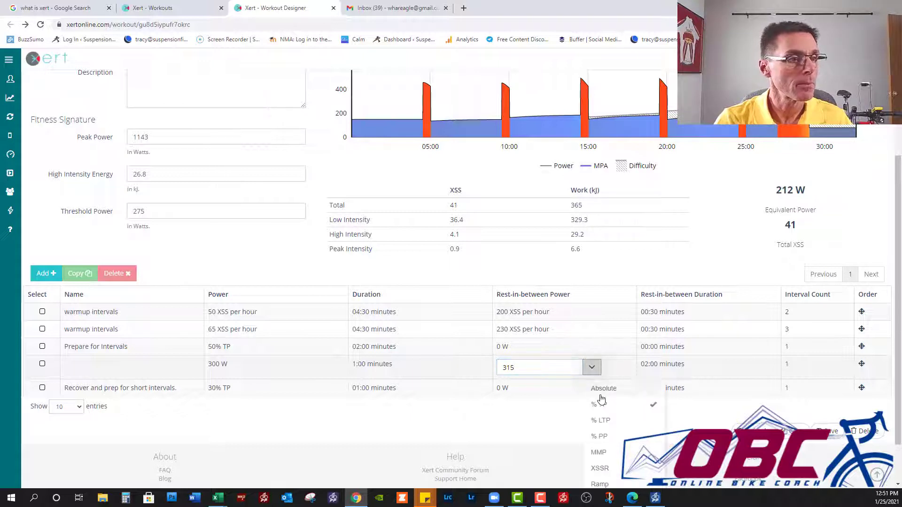
left_click(601, 390)
- Give Prepare for Intervals a 1:00 rest-in-between duration
left_click(676, 350)
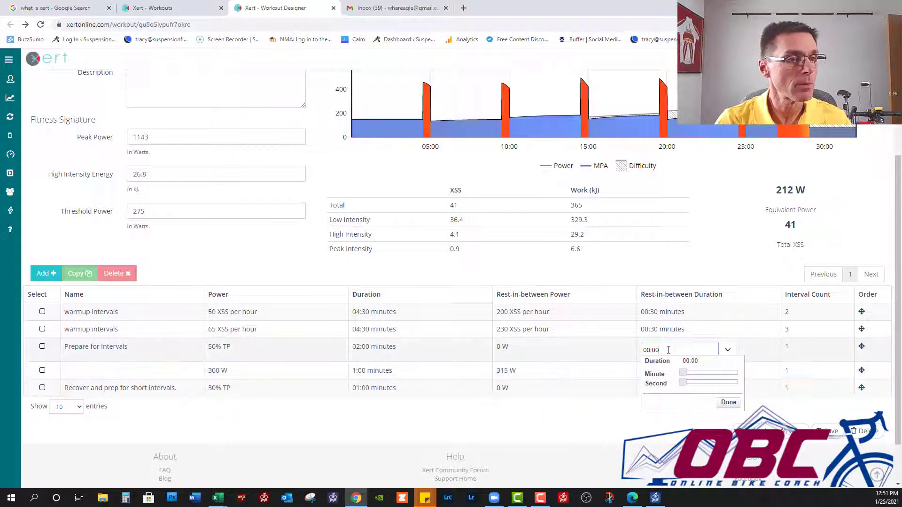
key("shift+Left")
key("shift+Left")
key("shift+Left")
key("shift+Left")
key("shift+Left")
type("1")
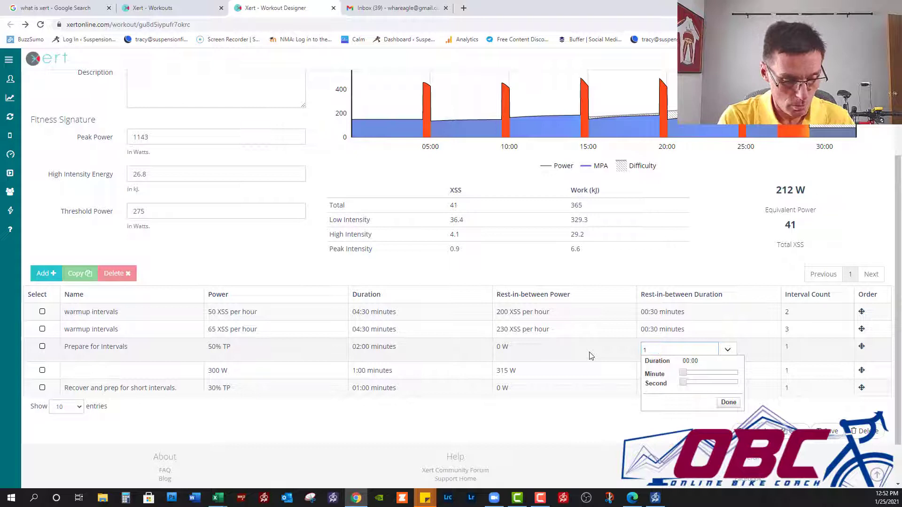
type(":00")
key("Return")
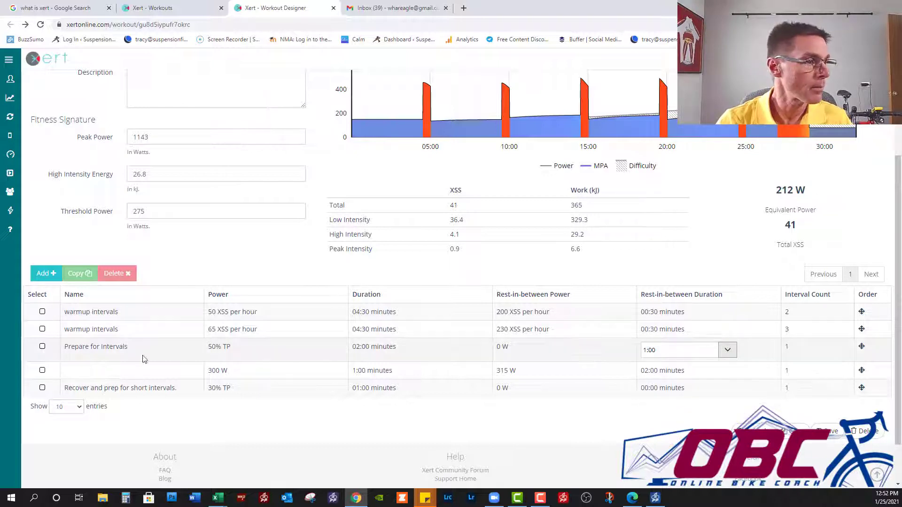
left_click(234, 369)
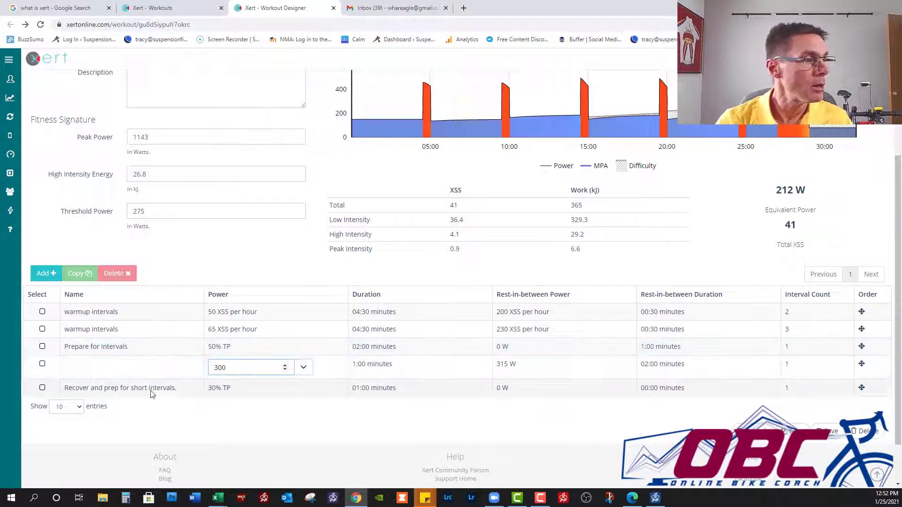
- Copy the 300 W interval and move the duplicate above the recovery step
left_click(42, 364)
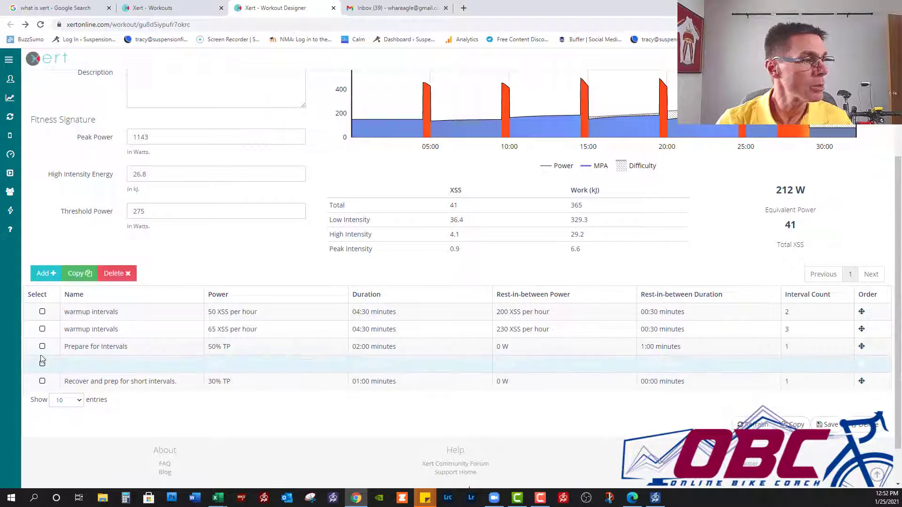
left_click(76, 274)
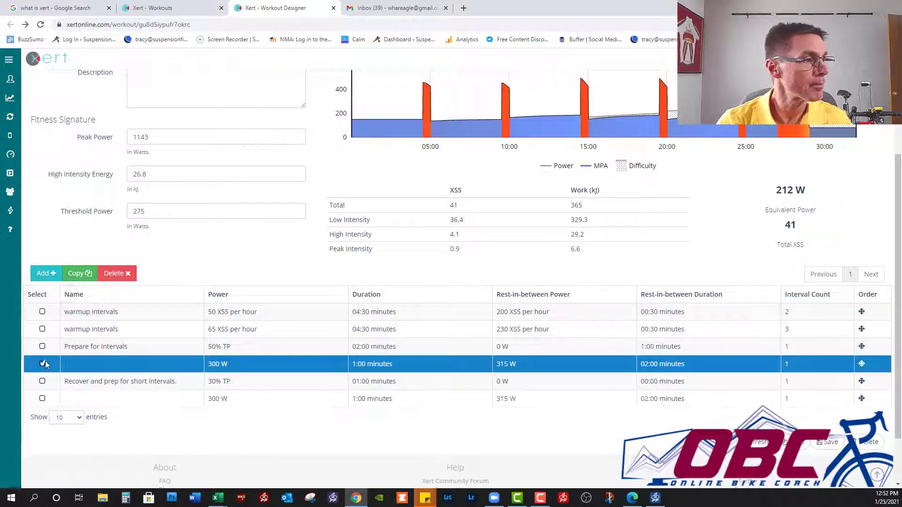
left_click(43, 364)
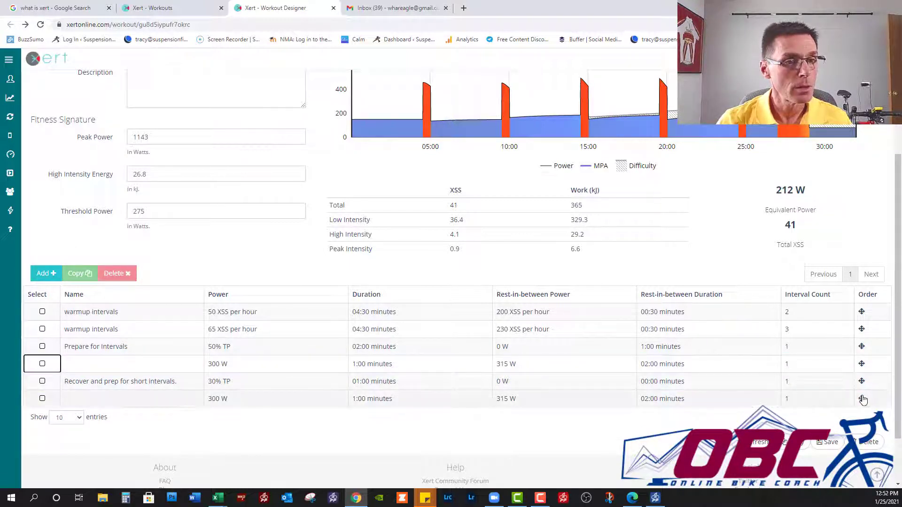
left_click_drag(862, 398, 861, 378)
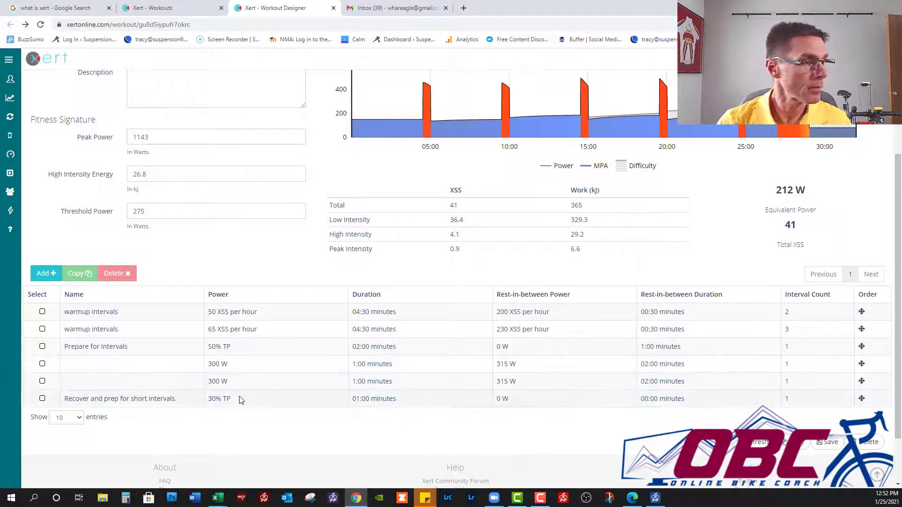
- Set the duplicate to 324 W with 335 W in-between power
left_click(245, 381)
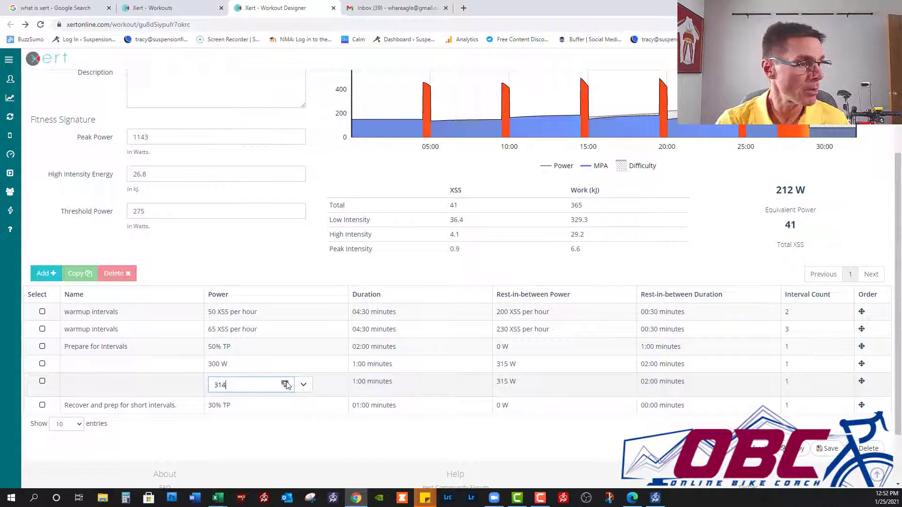
left_click(286, 387)
left_click(286, 386)
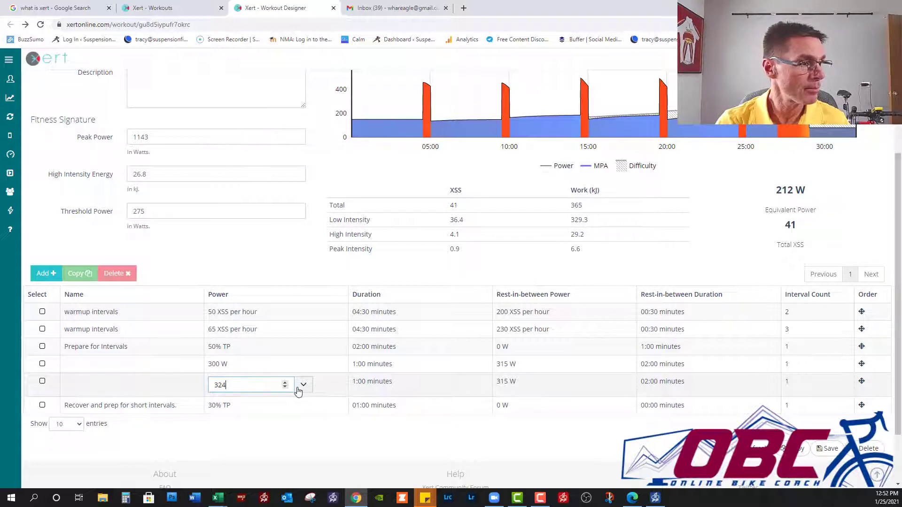
left_click(303, 384)
left_click(412, 382)
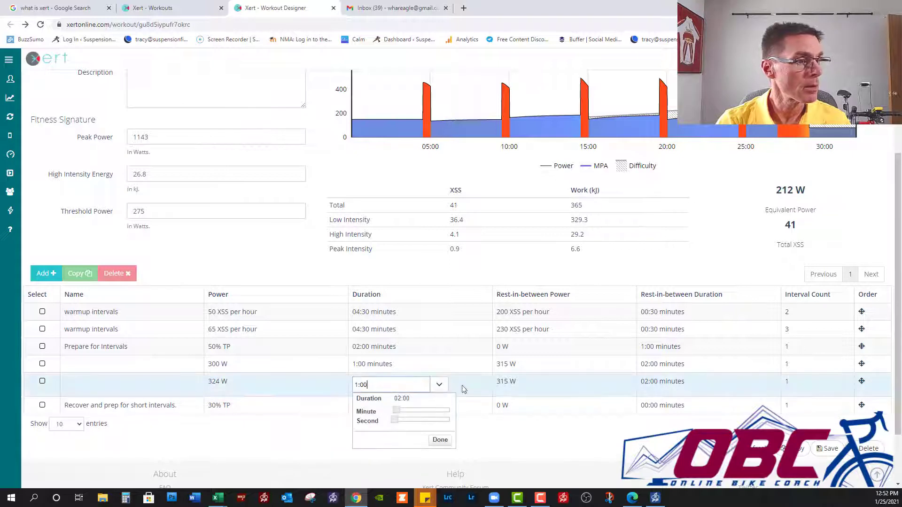
left_click(543, 383)
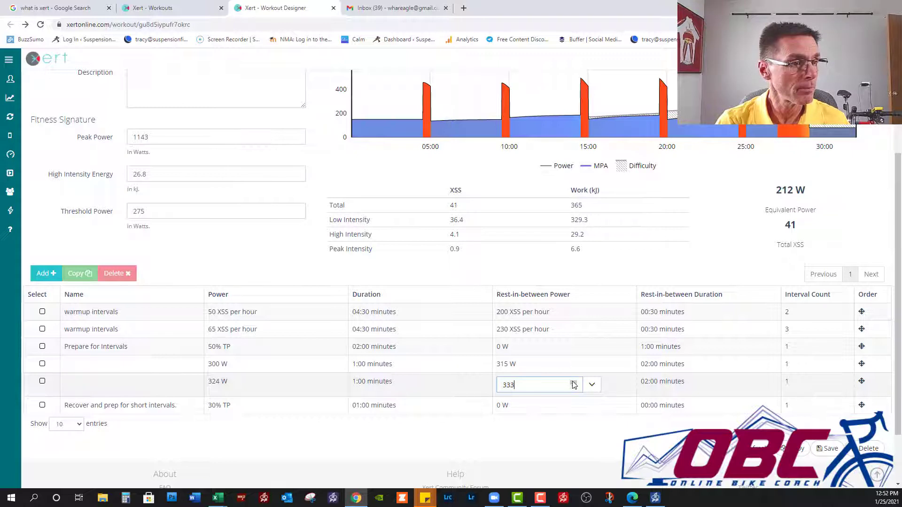
left_click(574, 383)
left_click(573, 383)
left_click(662, 386)
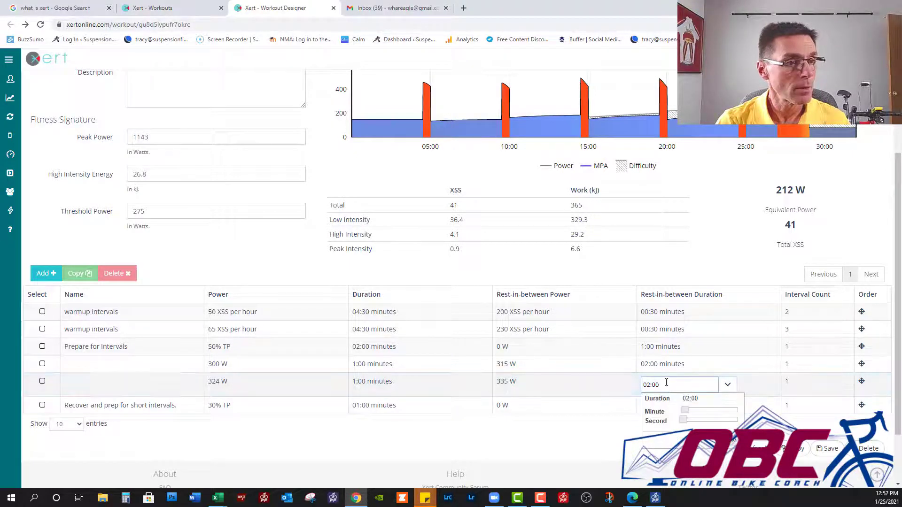
- Set 1:00 rest durations on both the 300 W and 324 W intervals
left_click(649, 365)
type("1")
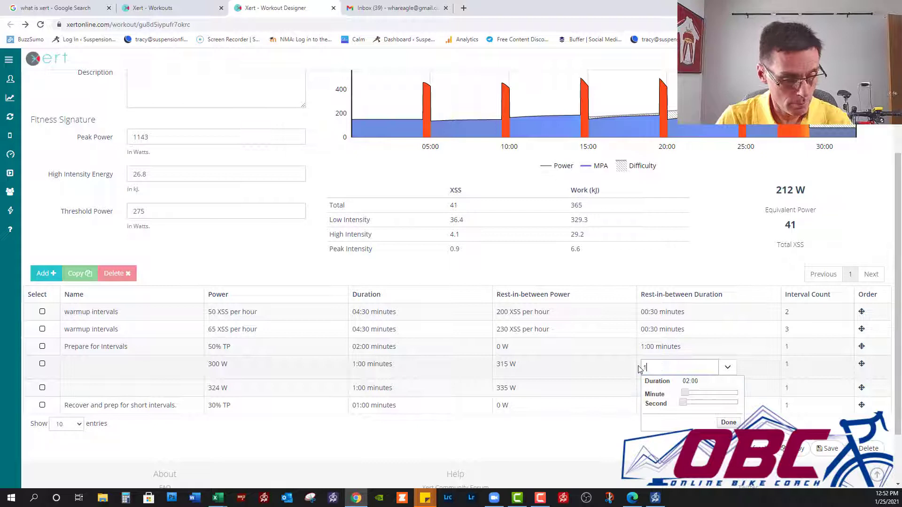
type(":00")
key("Return")
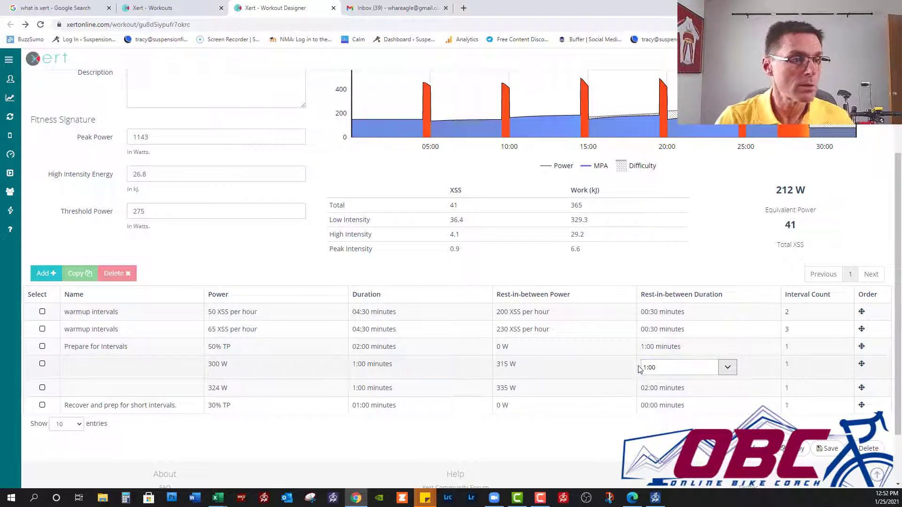
left_click(640, 382)
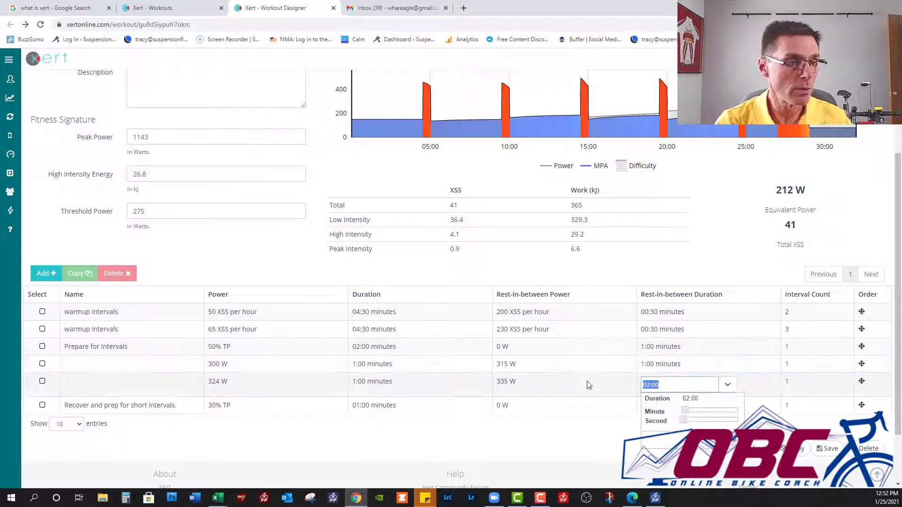
type("1:00")
key("Return")
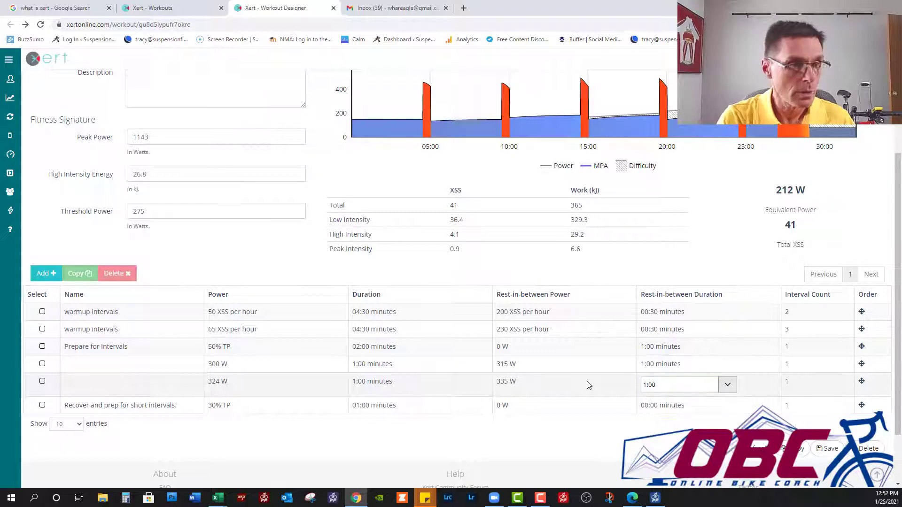
- Commit the 324 W interval's 1:00 rest and copy the 324 W row
left_click(289, 383)
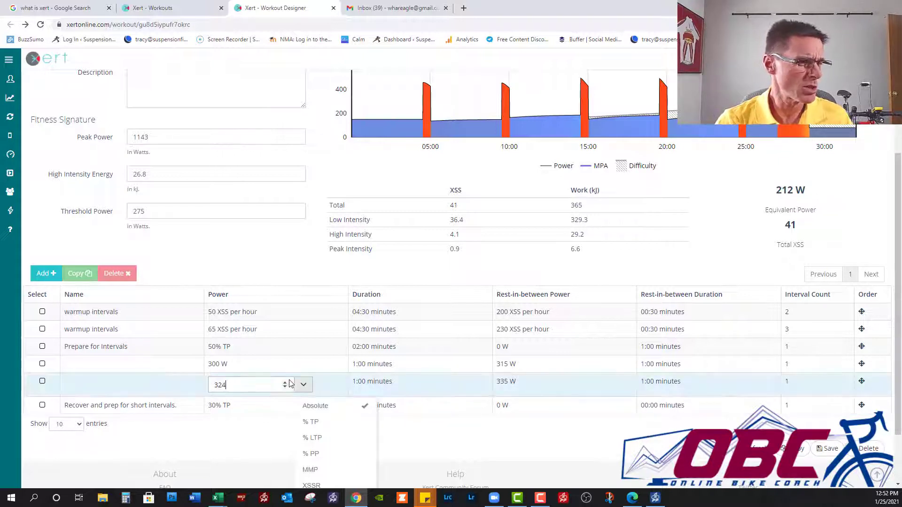
left_click(41, 381)
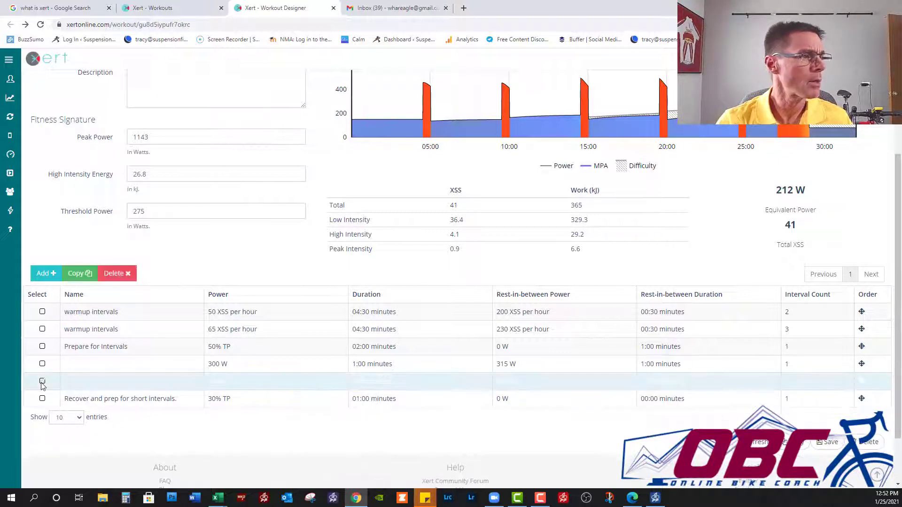
left_click(41, 381)
left_click(78, 273)
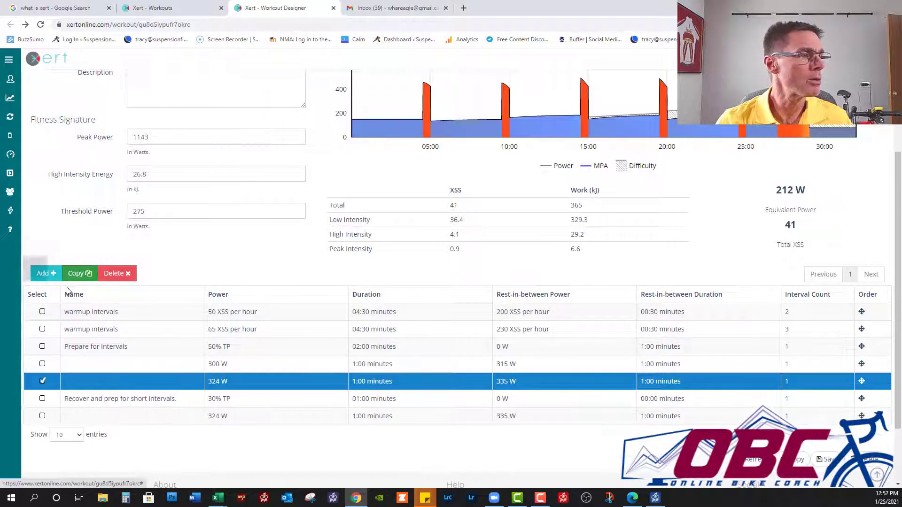
left_click(42, 381)
- Drag the copied 324 W interval above the Recover row
left_click_drag(863, 421, 836, 397)
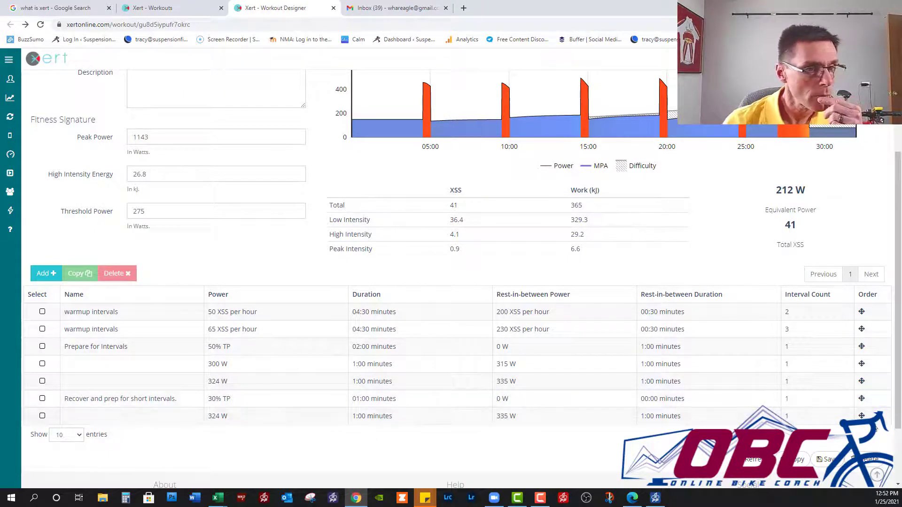
left_click_drag(862, 416, 861, 397)
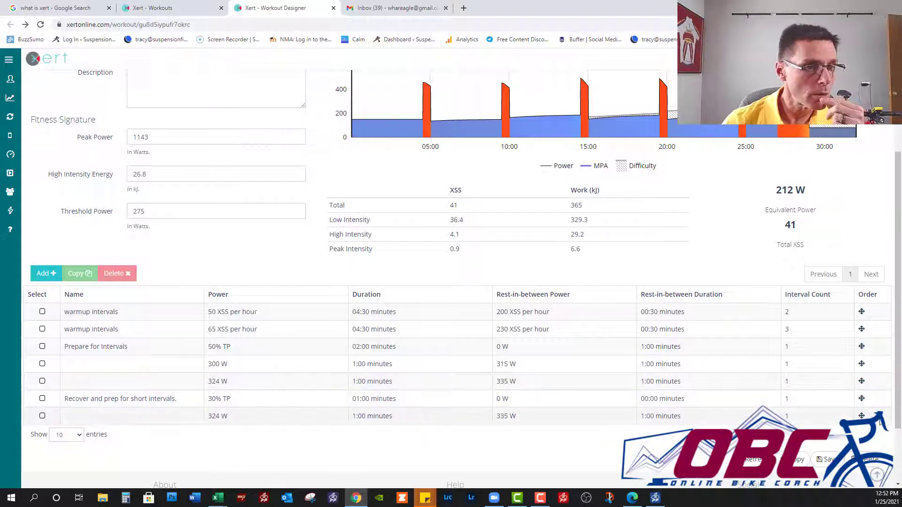
left_click_drag(866, 423, 862, 389)
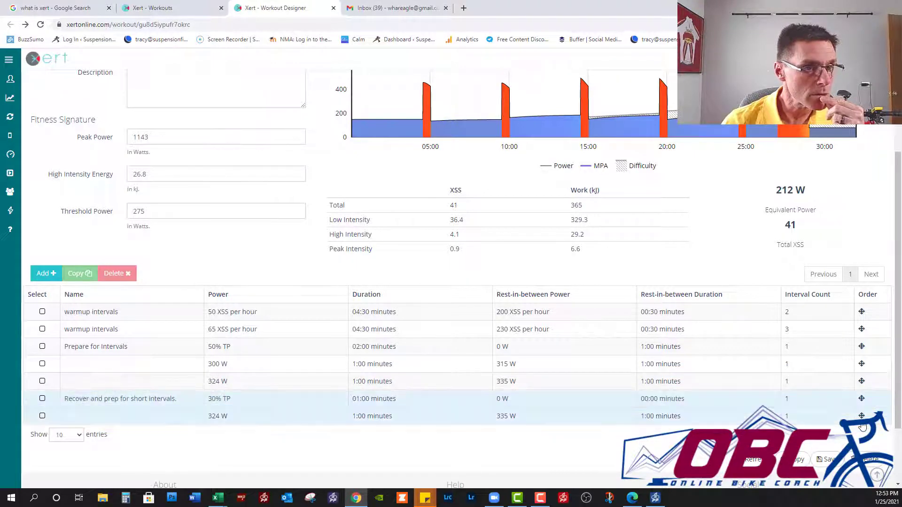
left_click_drag(863, 426, 853, 376)
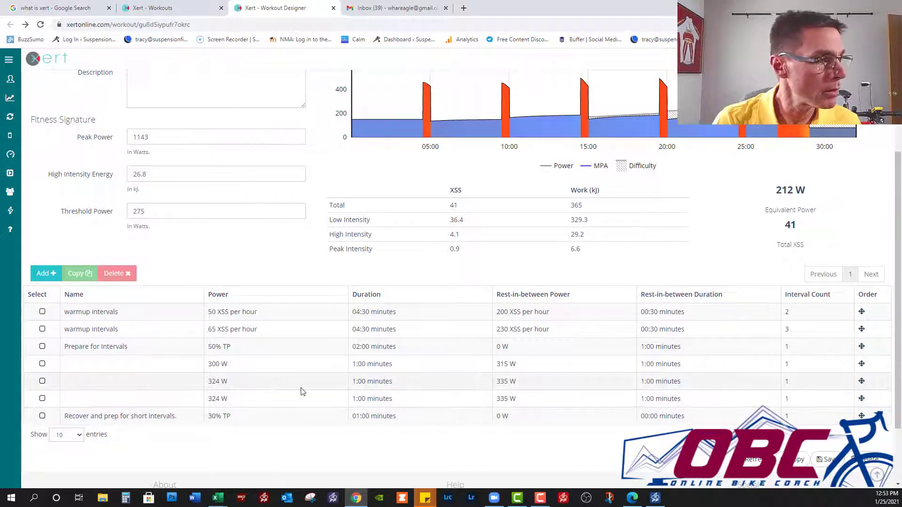
- Set the copied interval to 510 W with 0 W in-between power and a 1:00 rest
left_click(280, 400)
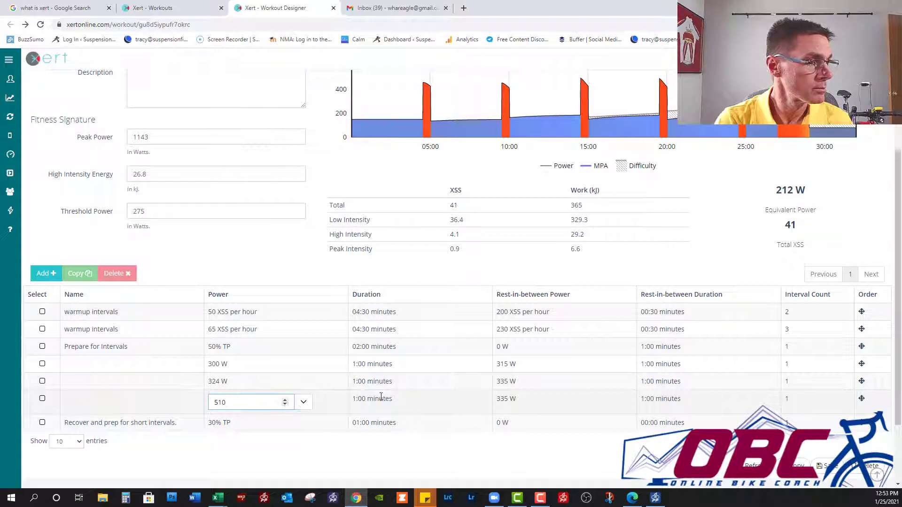
left_click(403, 397)
left_click(537, 397)
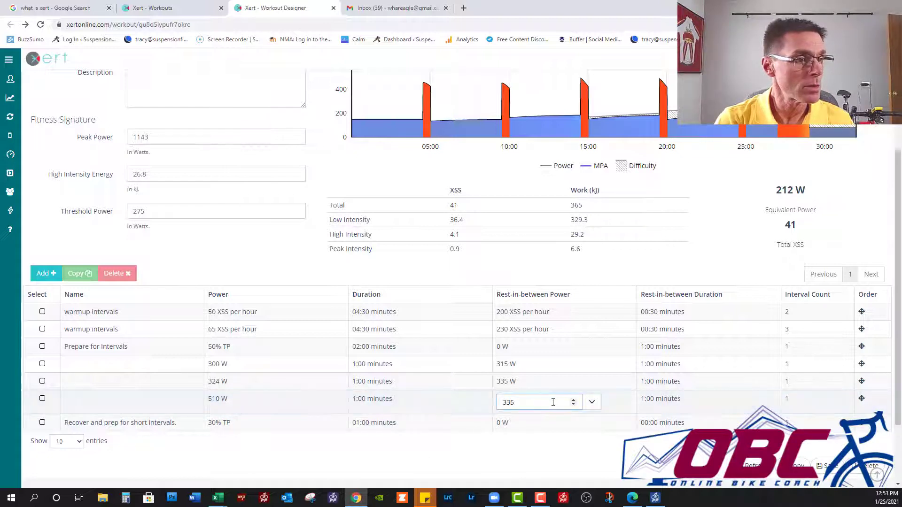
left_click(425, 395)
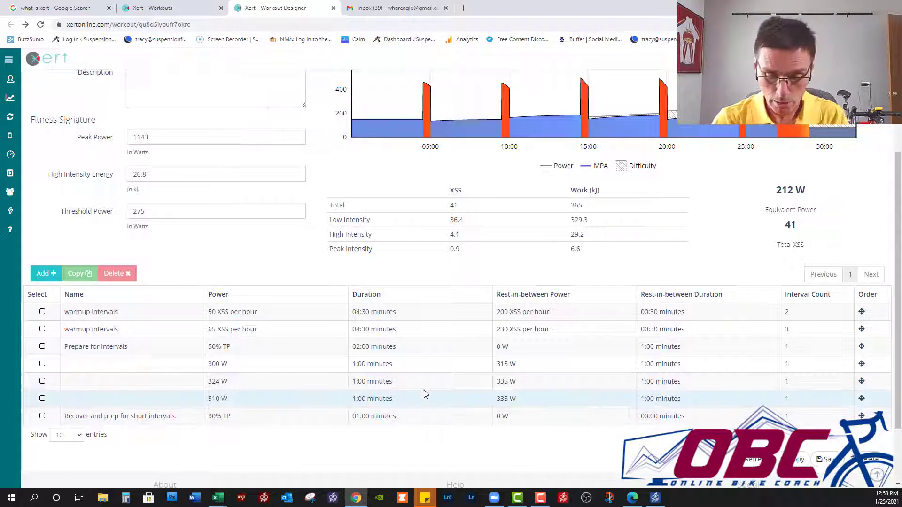
left_click(539, 403)
type("0")
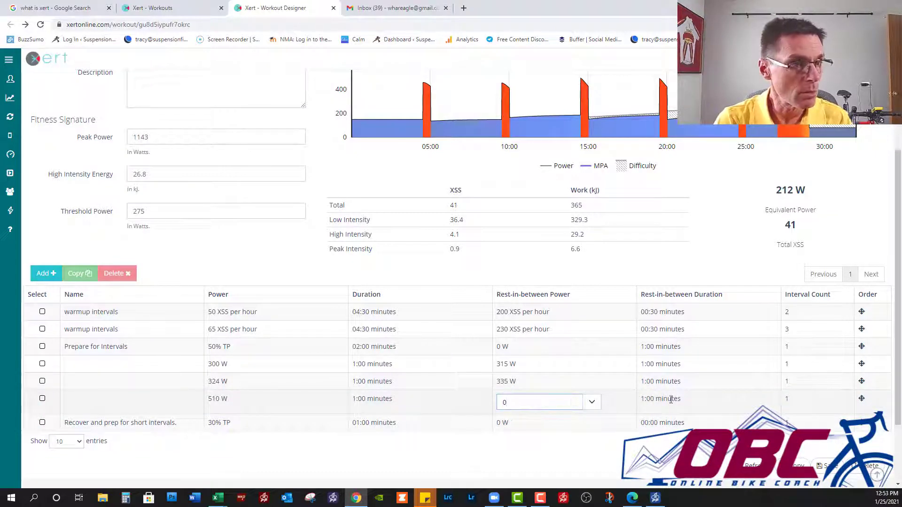
left_click(671, 399)
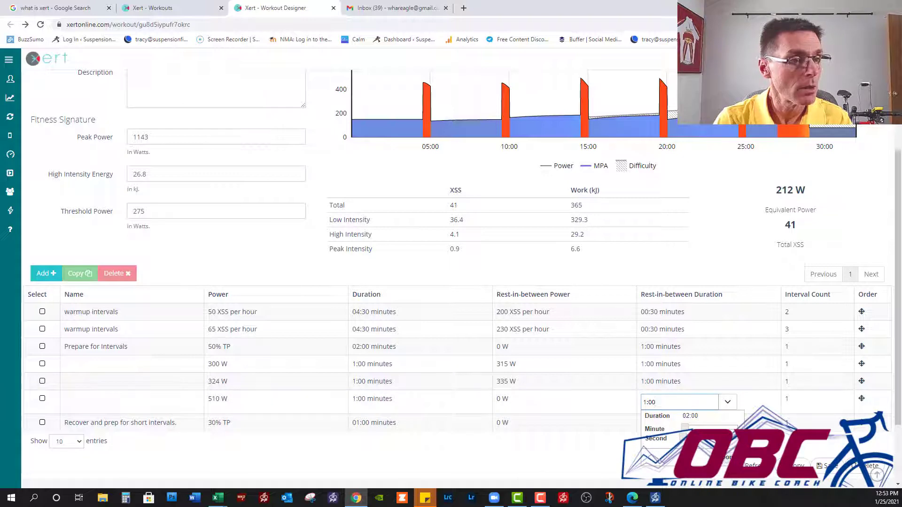
key("Return")
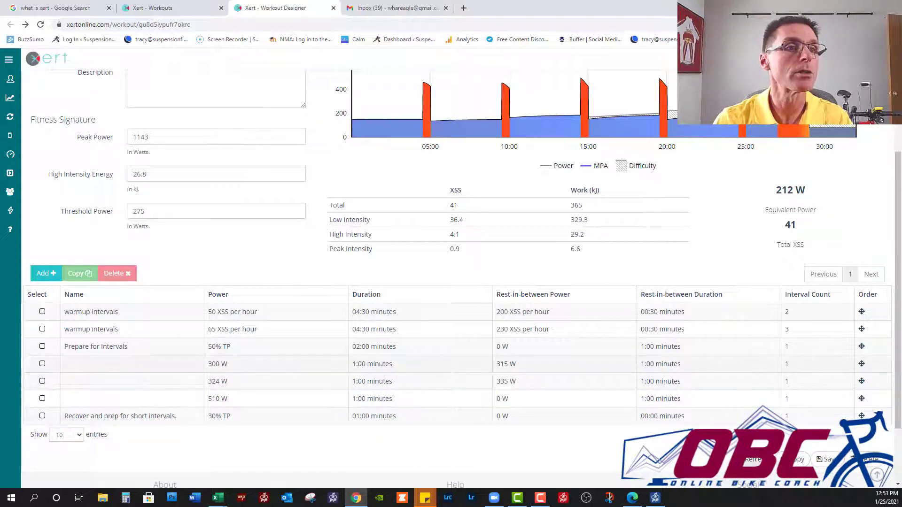
- Refresh the workout to 54 XSS at 242 W and zoom the chart to about 26:30–33:30
scroll(895, 319, "up", 3)
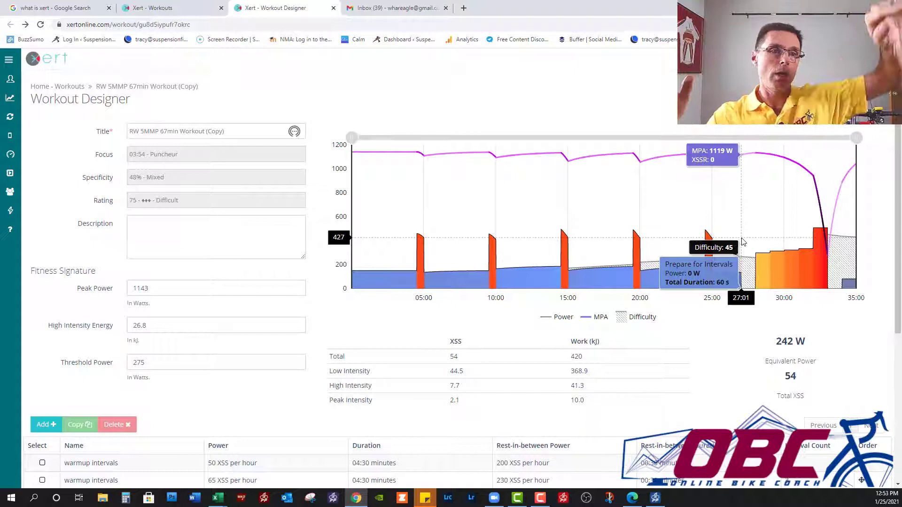
left_click_drag(742, 242, 841, 244)
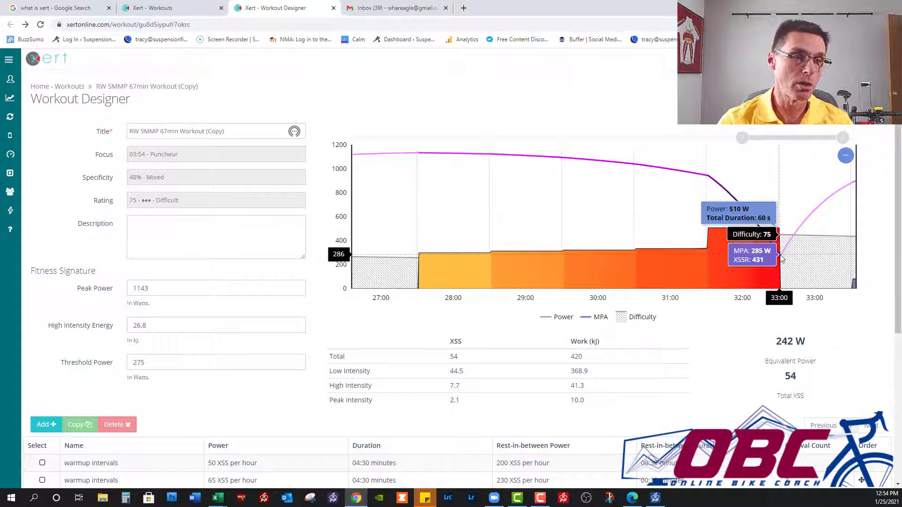
scroll(768, 340, "down", 3)
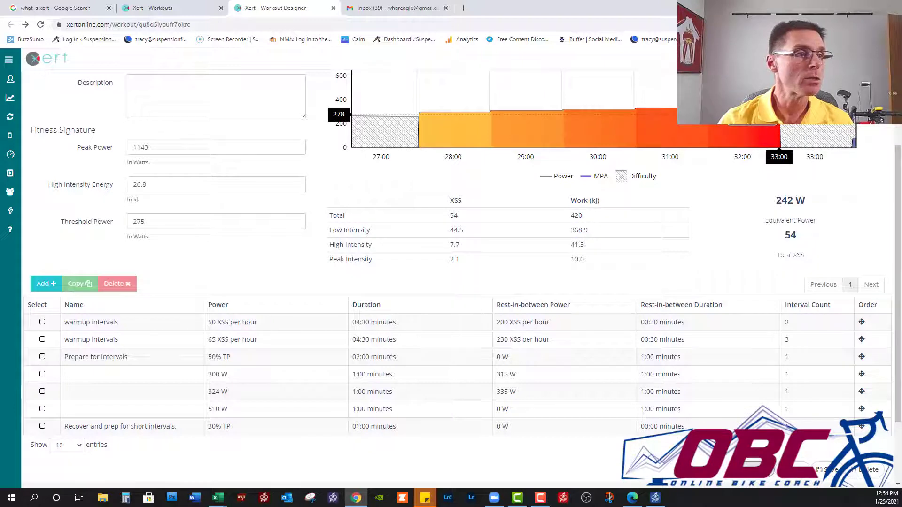
scroll(756, 151, "up", 3)
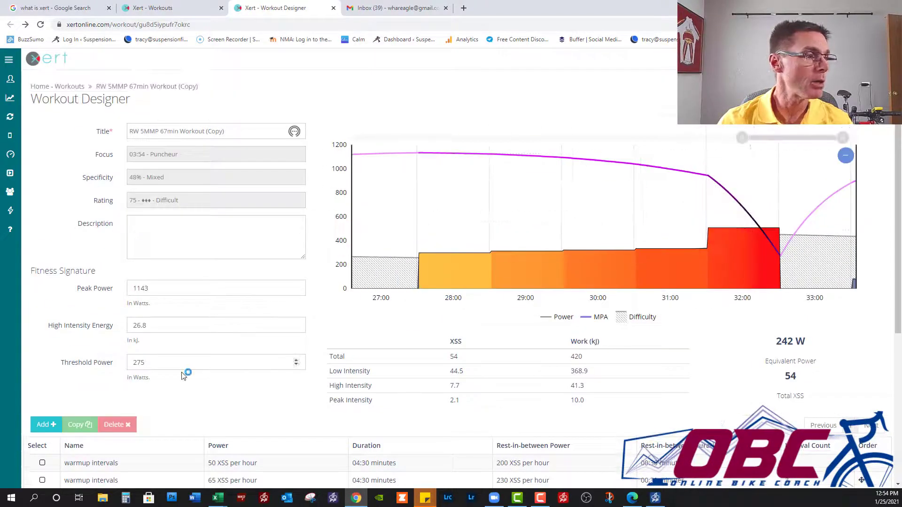
- Raise the 510 W interval to 520 W, refresh to 55 XSS at 244 W, and zoom onto it
scroll(183, 360, "down", 5)
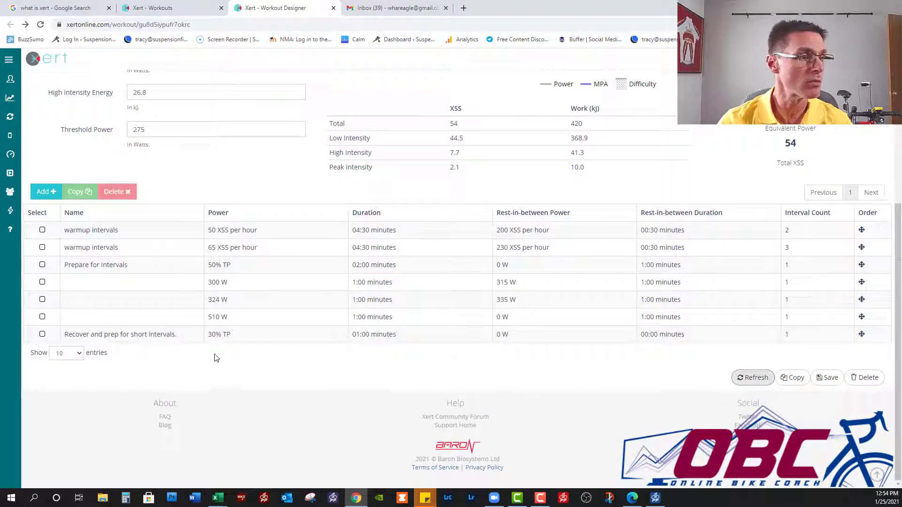
left_click(239, 320)
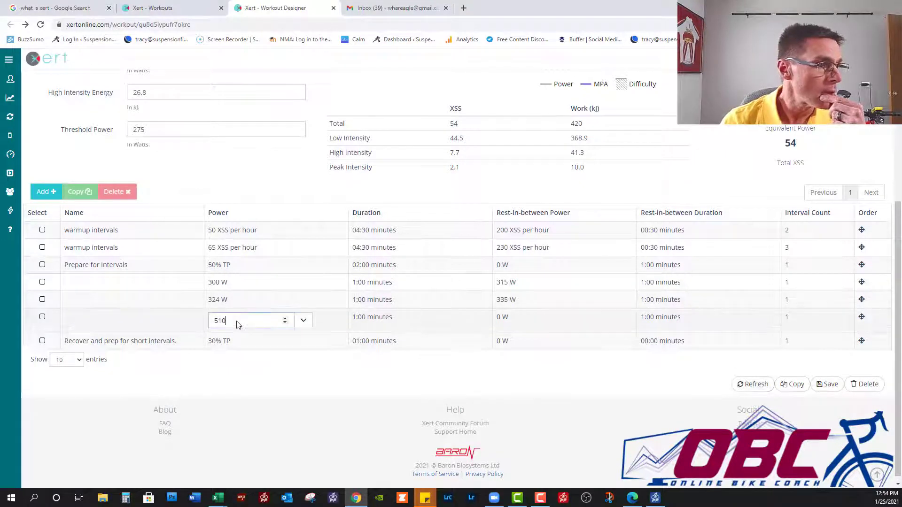
left_click(285, 319)
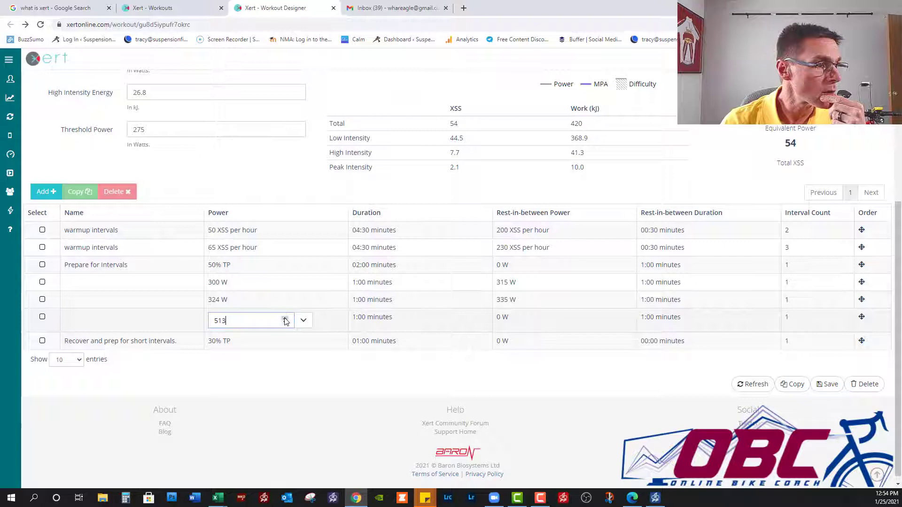
left_click(747, 387)
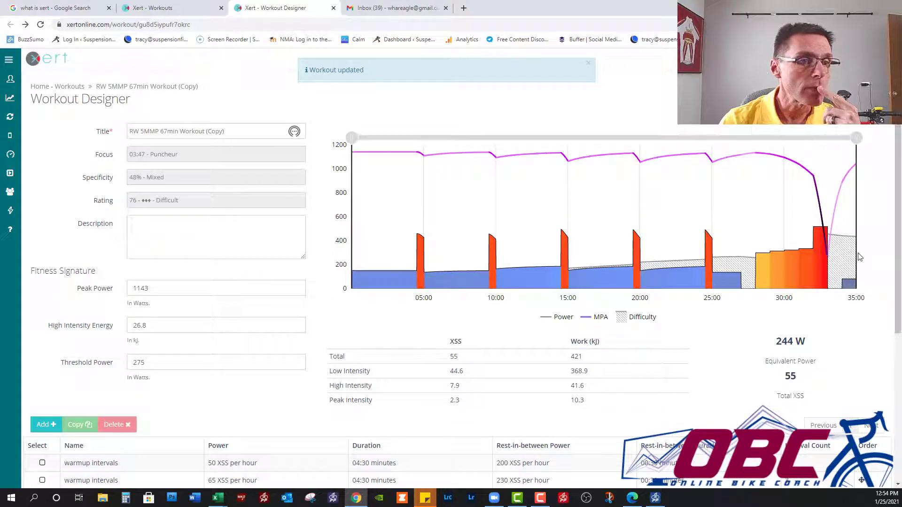
left_click_drag(840, 259, 814, 258)
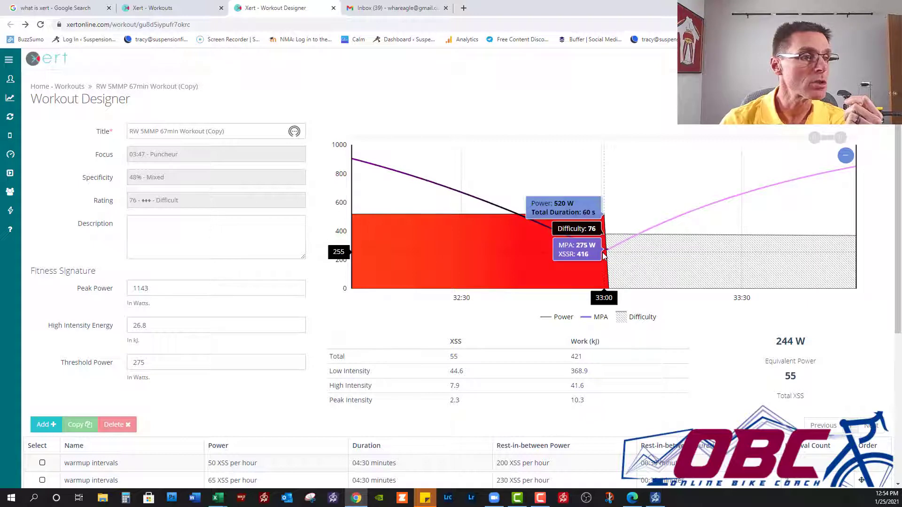
scroll(312, 322, "down", 4)
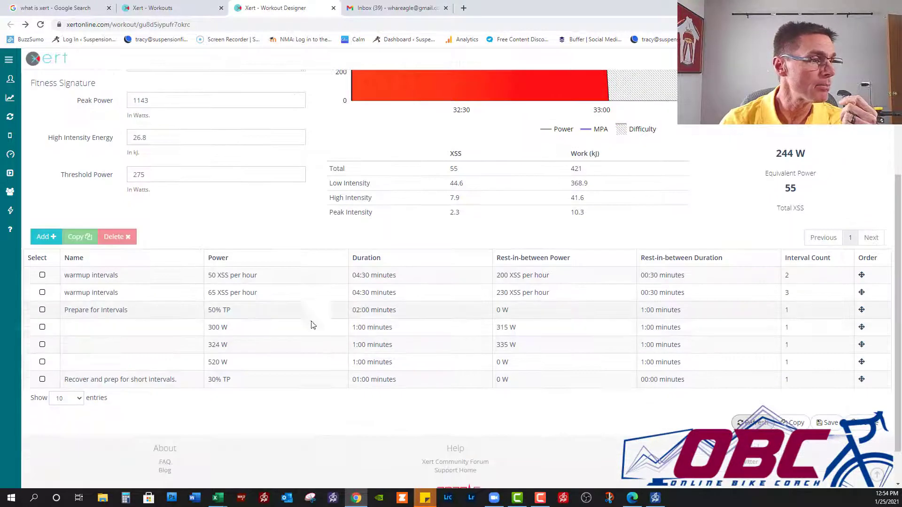
- Change the 300 W interval to 305 W, refresh to 245 W equivalent power, and zoom in
left_click(245, 333)
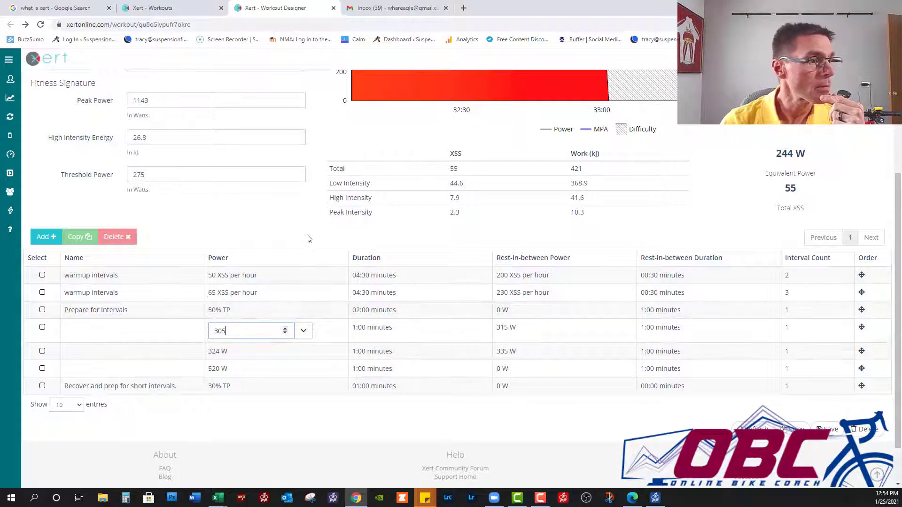
key("Return")
left_click(760, 425)
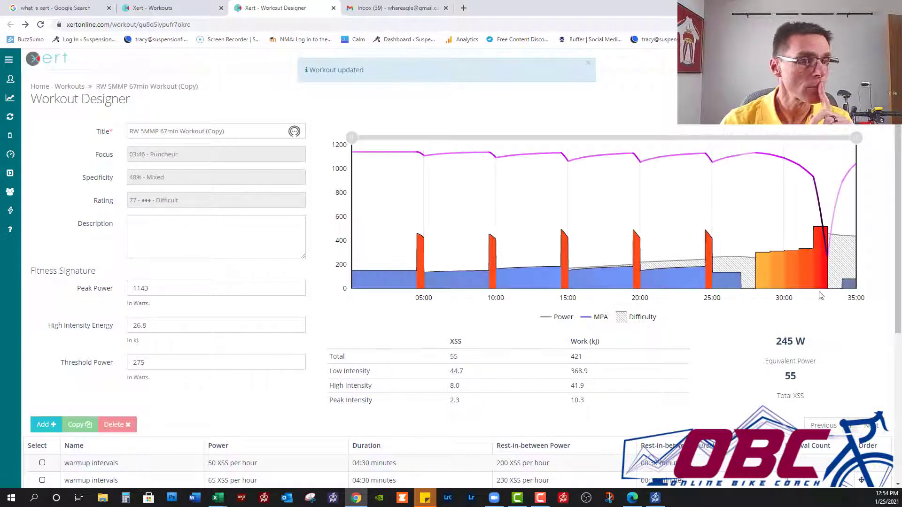
left_click_drag(821, 295, 836, 275)
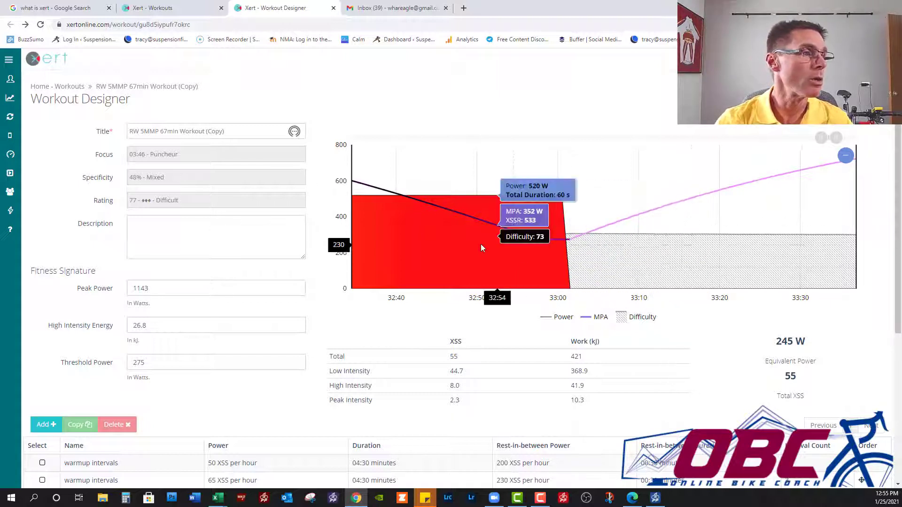
- Replace the workout title with 'RW breakthrough attempt' and save the 245 W, 55 XSS workout
left_click_drag(269, 131, 57, 133)
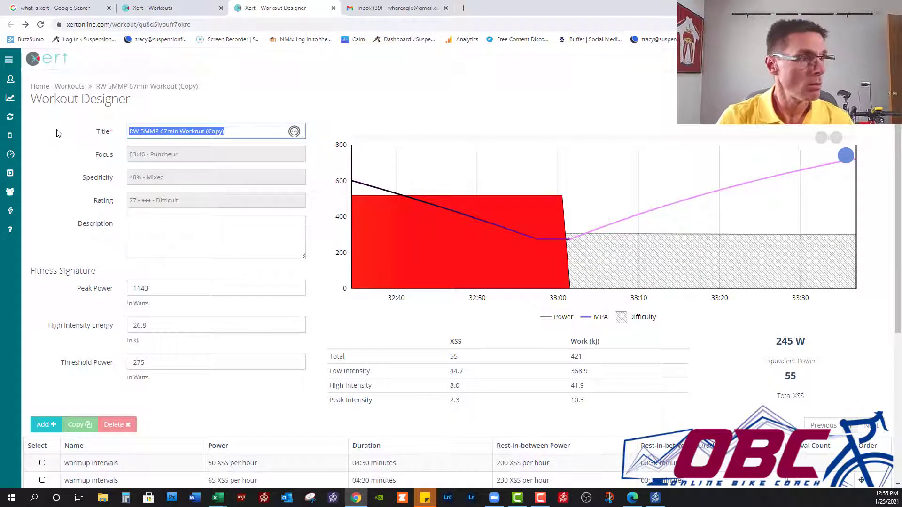
type("RW")
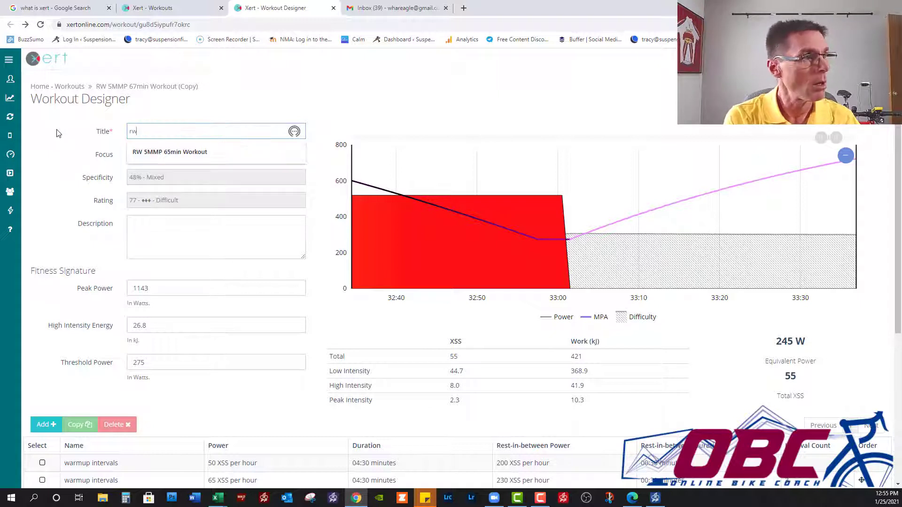
type(" breakthrough attempt")
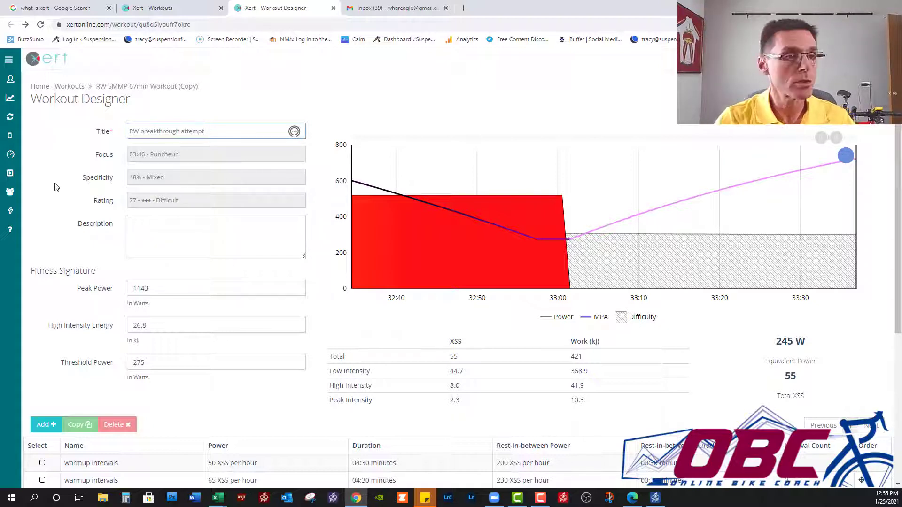
scroll(873, 376, "down", 5)
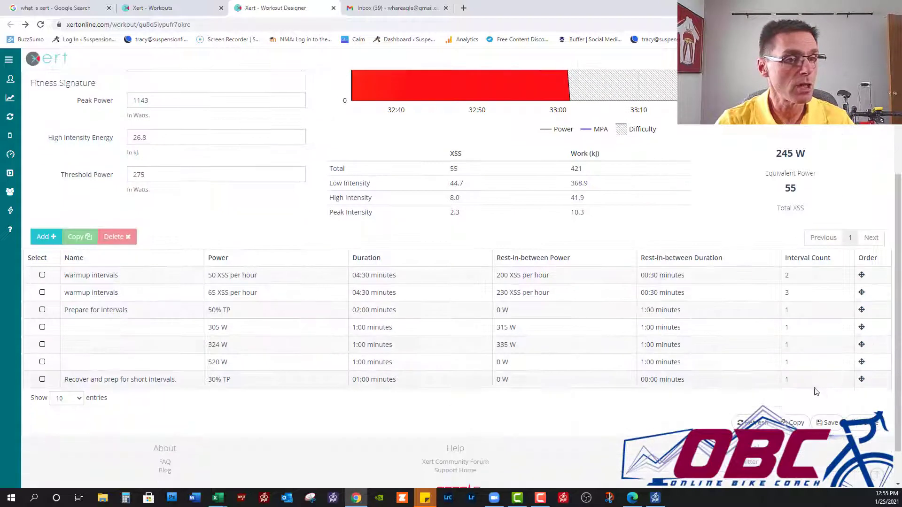
left_click(826, 426)
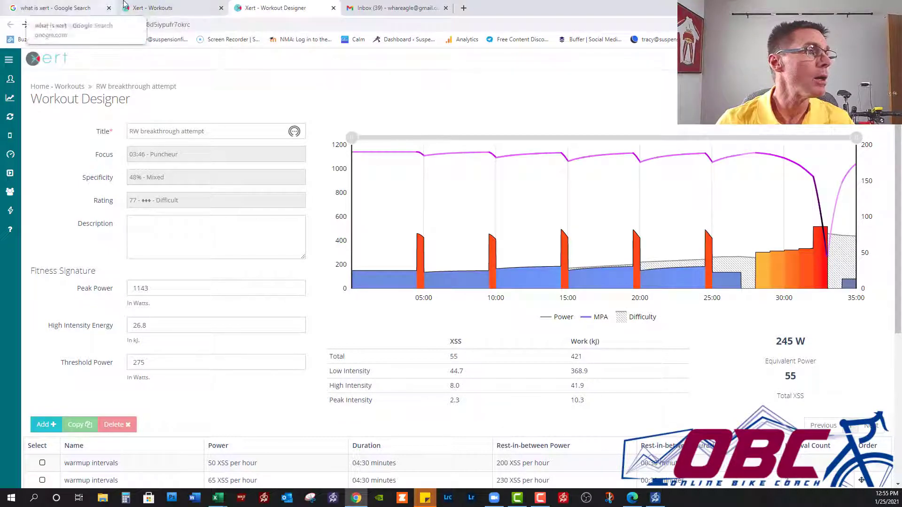
- Open the Fitness Planner in the workouts tab and search the favourite workouts for 'br'
left_click(165, 12)
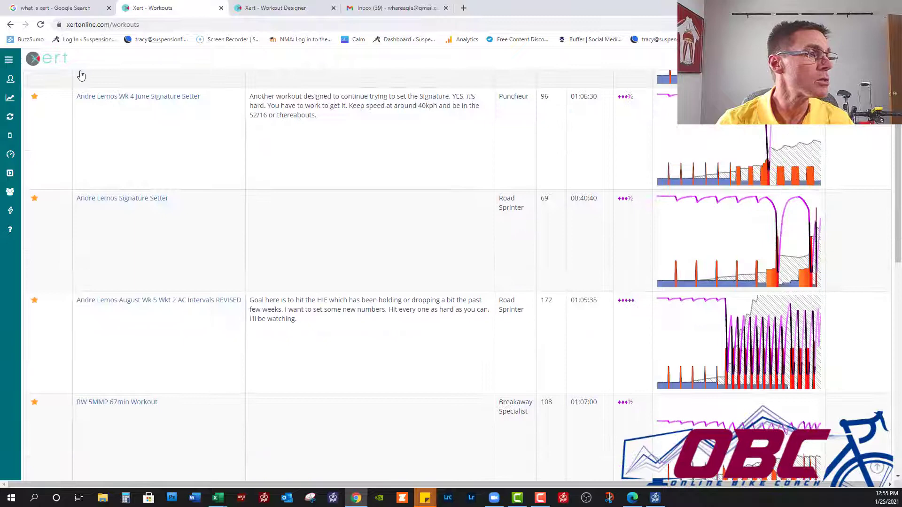
left_click(54, 59)
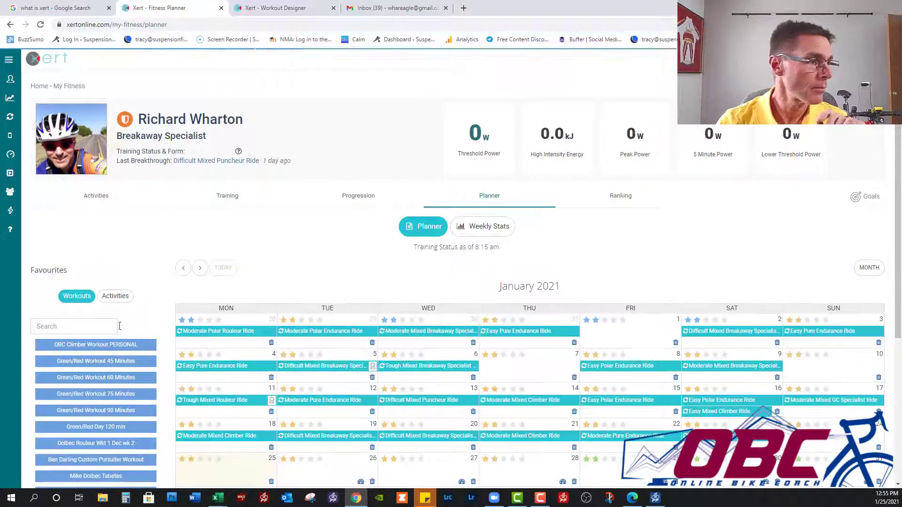
left_click(90, 325)
type("break")
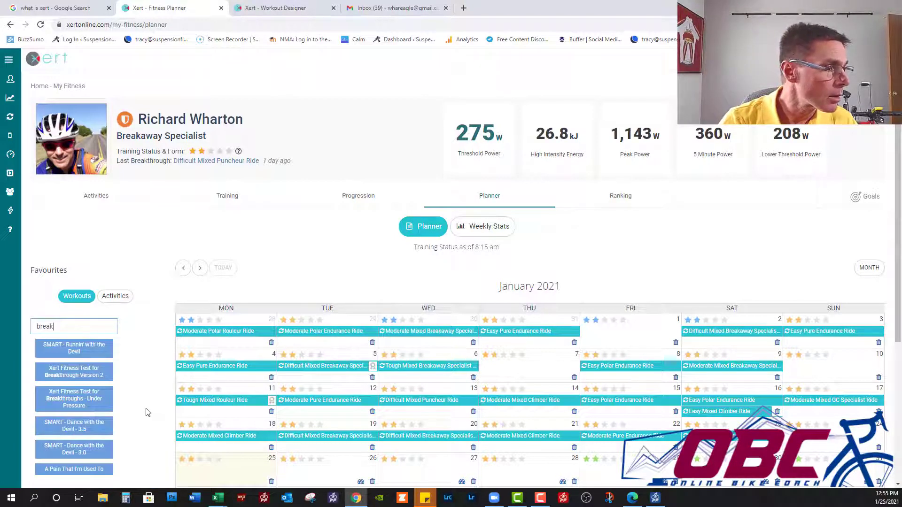
scroll(147, 412, "down", 2)
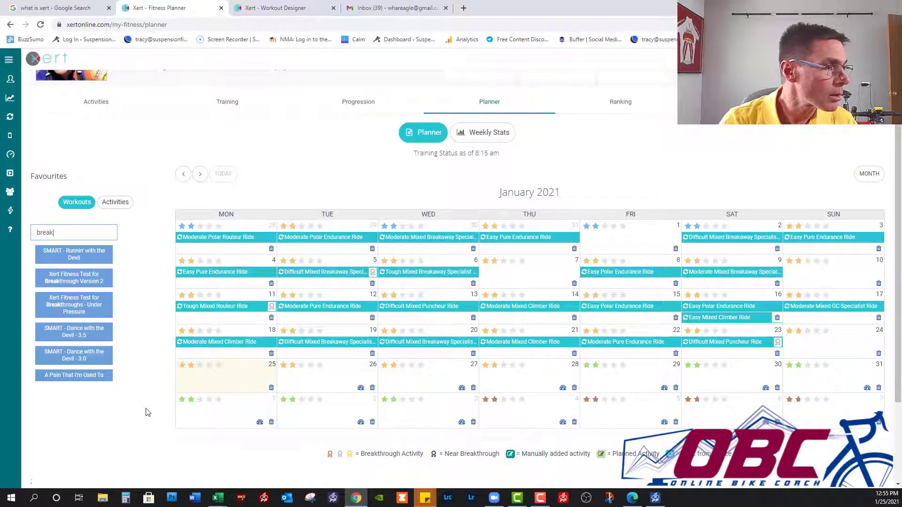
scroll(147, 412, "up", 1)
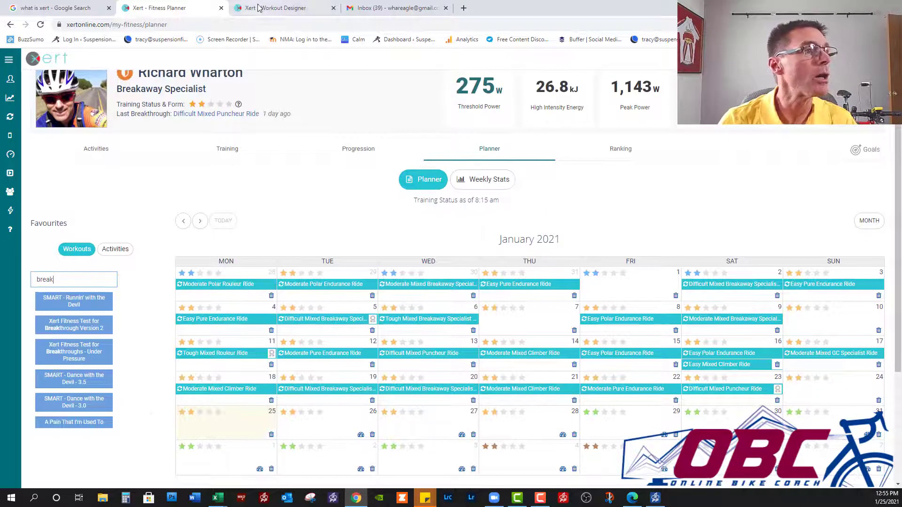
- Return briefly to the workout designer, then select the planner's search word to replace it
left_click(270, 13)
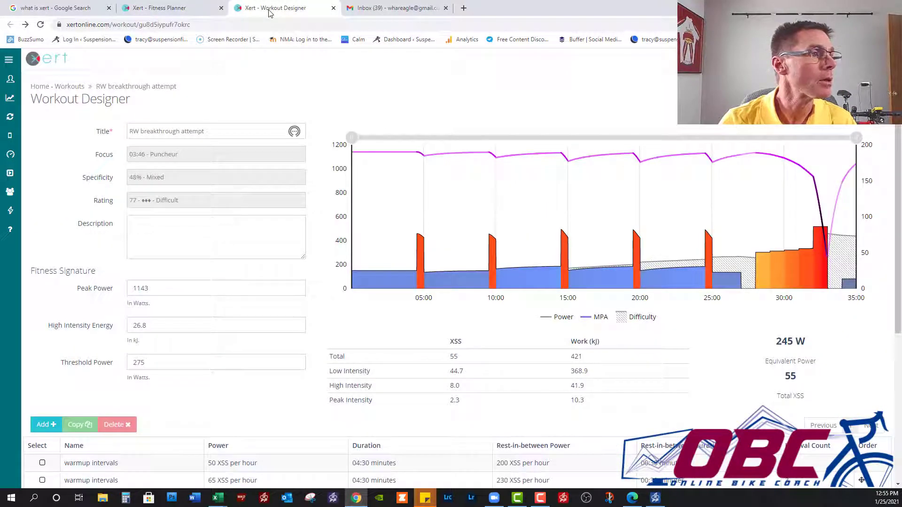
left_click(185, 11)
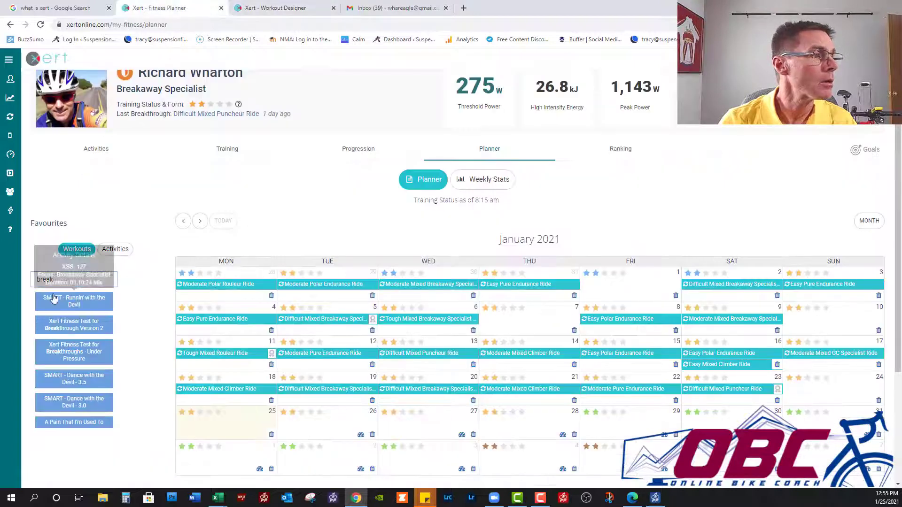
double_click(44, 283)
- Search favourites for 'RW' and save the RW breakthrough attempt workout in the designer
type("RW")
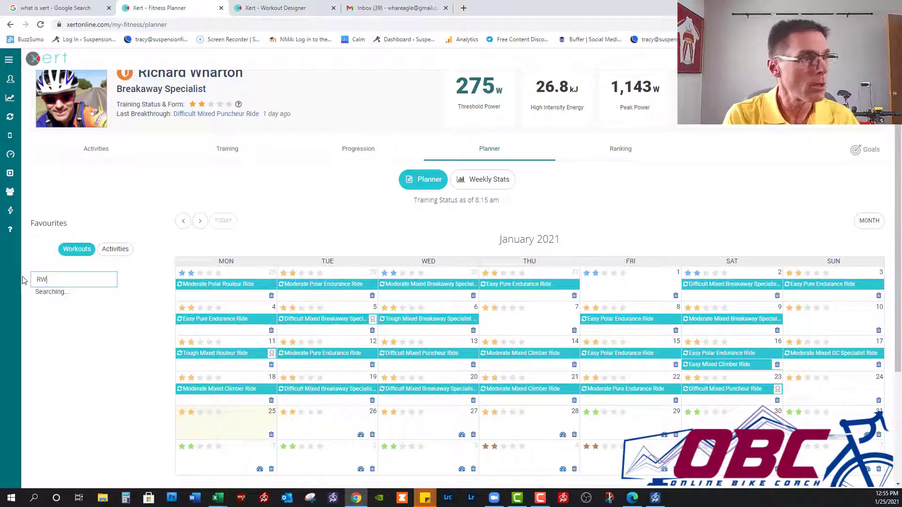
left_click(264, 8)
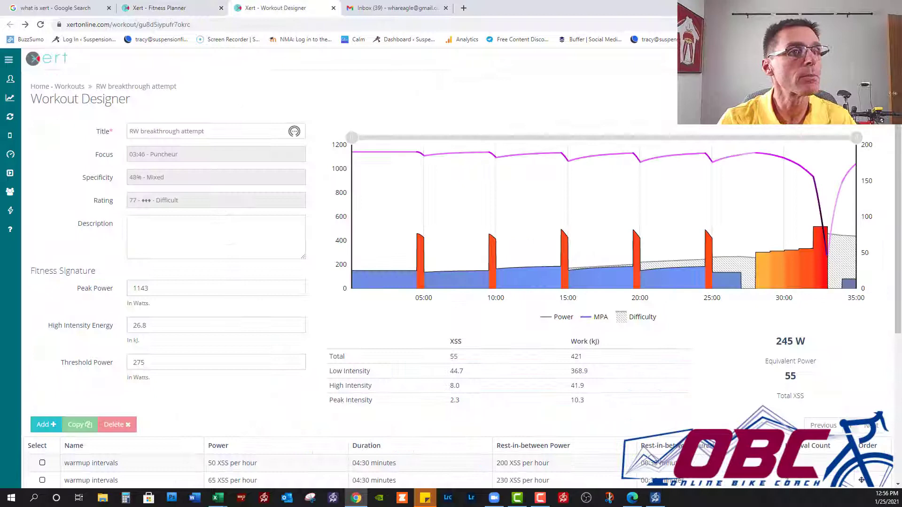
scroll(845, 321, "down", 5)
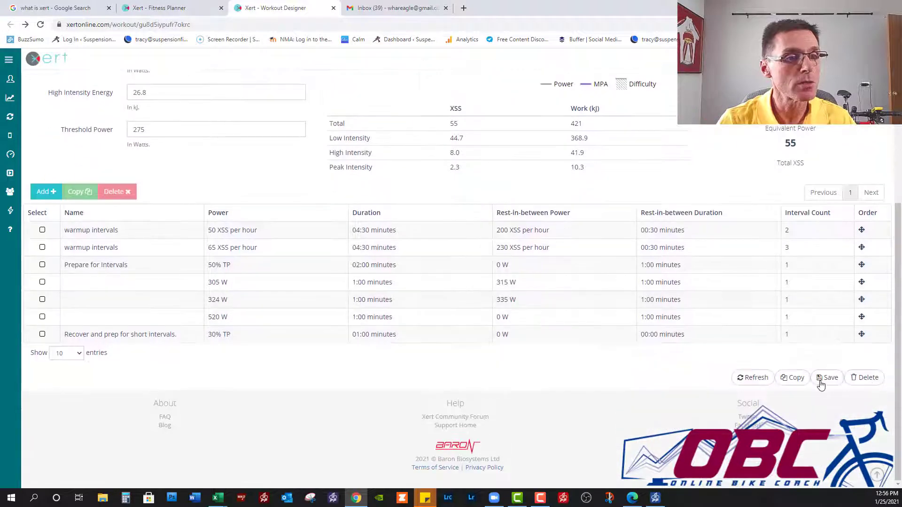
left_click(827, 378)
- Search favourites for 'RW breakthrough' and drag that workout onto Saturday 30 January
left_click(147, 4)
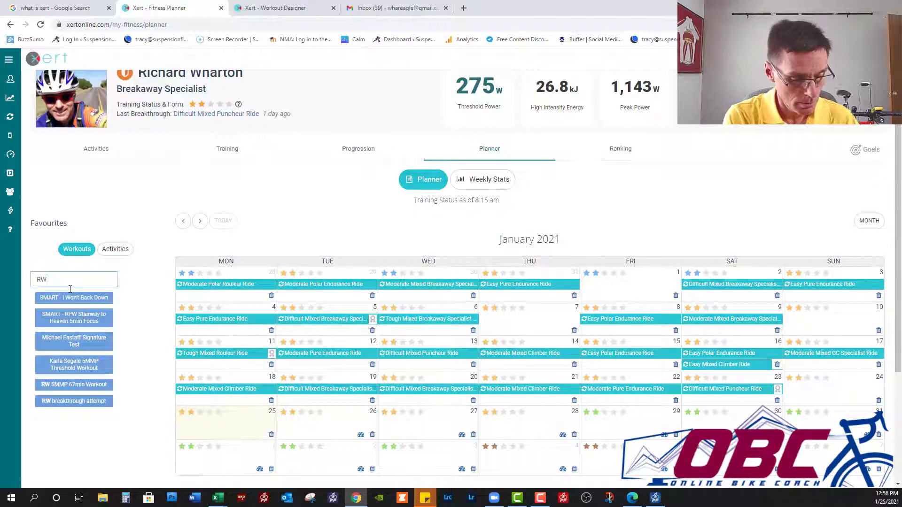
type("breakthrough")
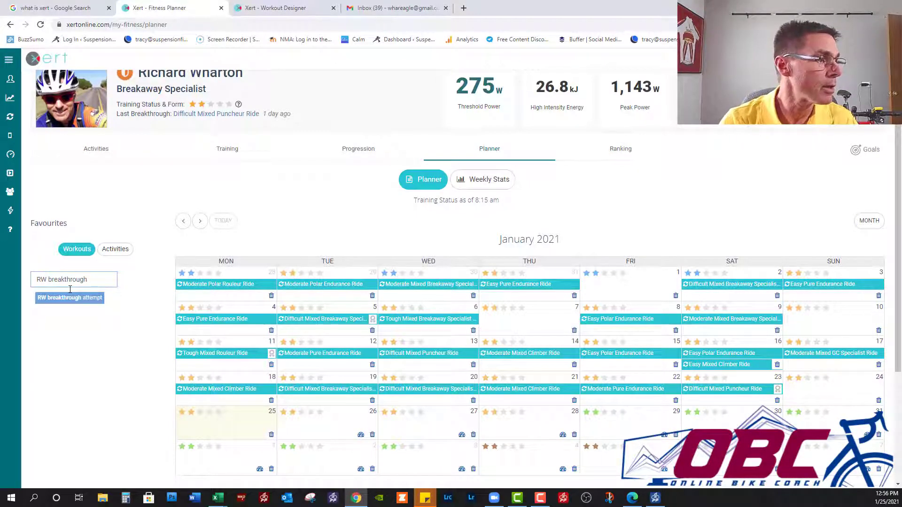
left_click_drag(76, 304, 730, 428)
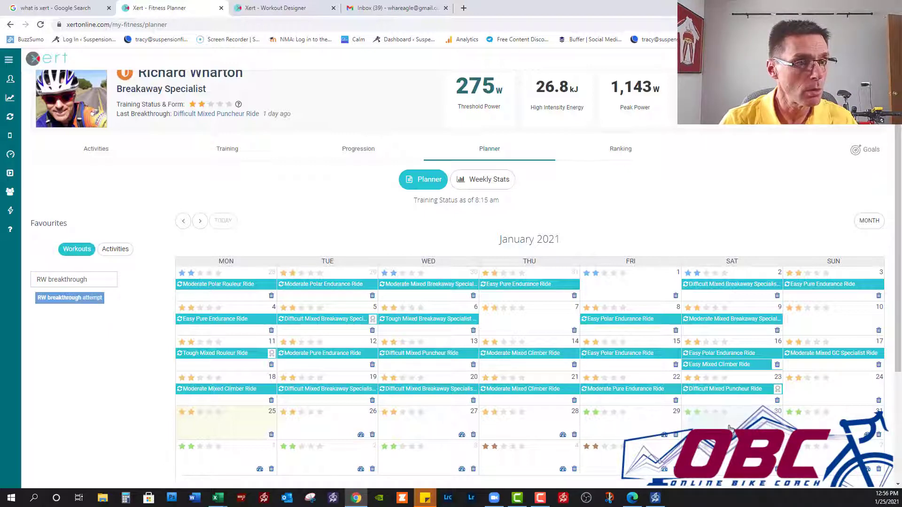
- Open the 'RW breakthrough attempt' planned on Saturday 30 January in the Workout Designer
left_click(484, 180)
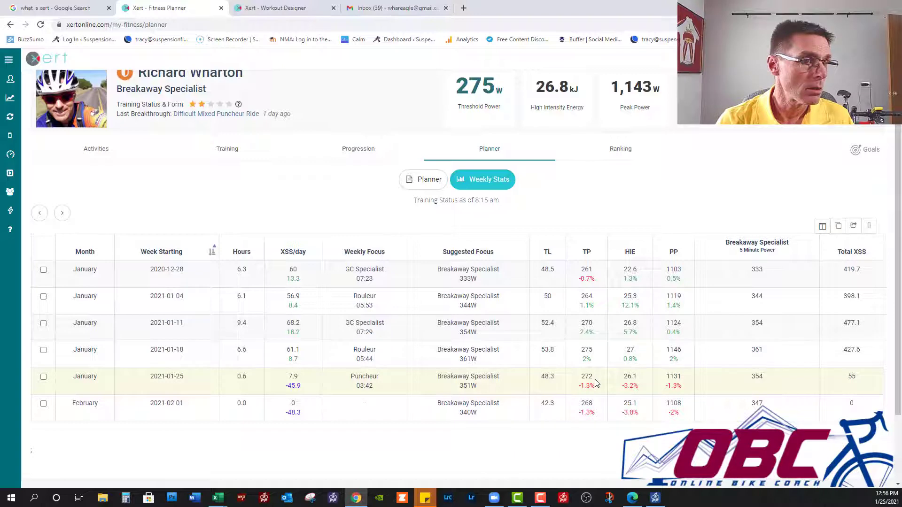
left_click(415, 184)
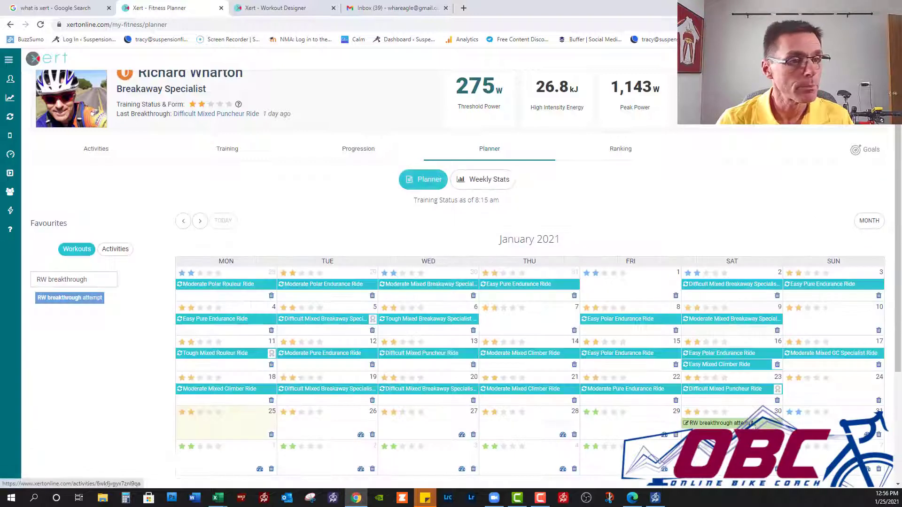
left_click(727, 425)
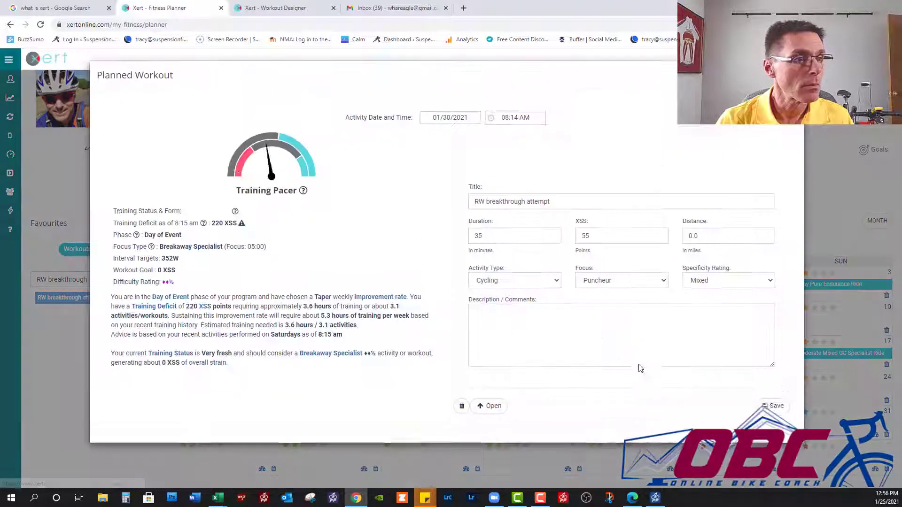
left_click(487, 404)
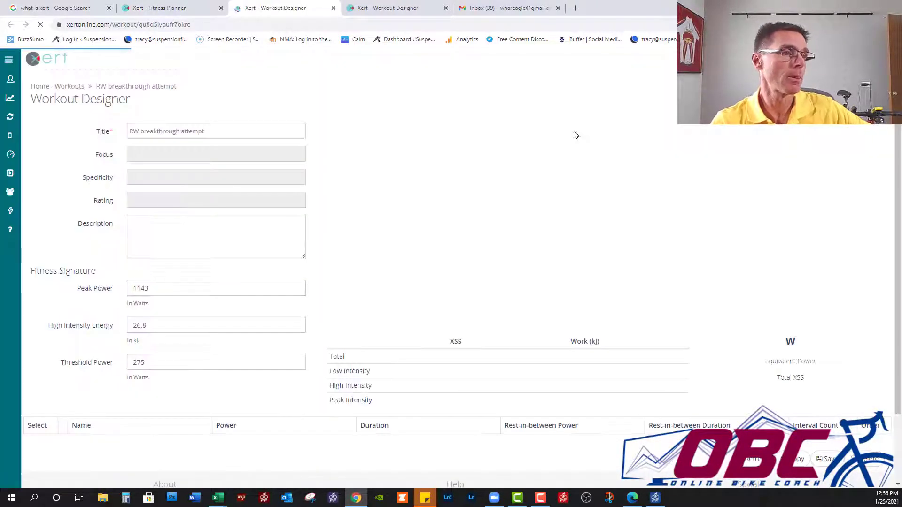